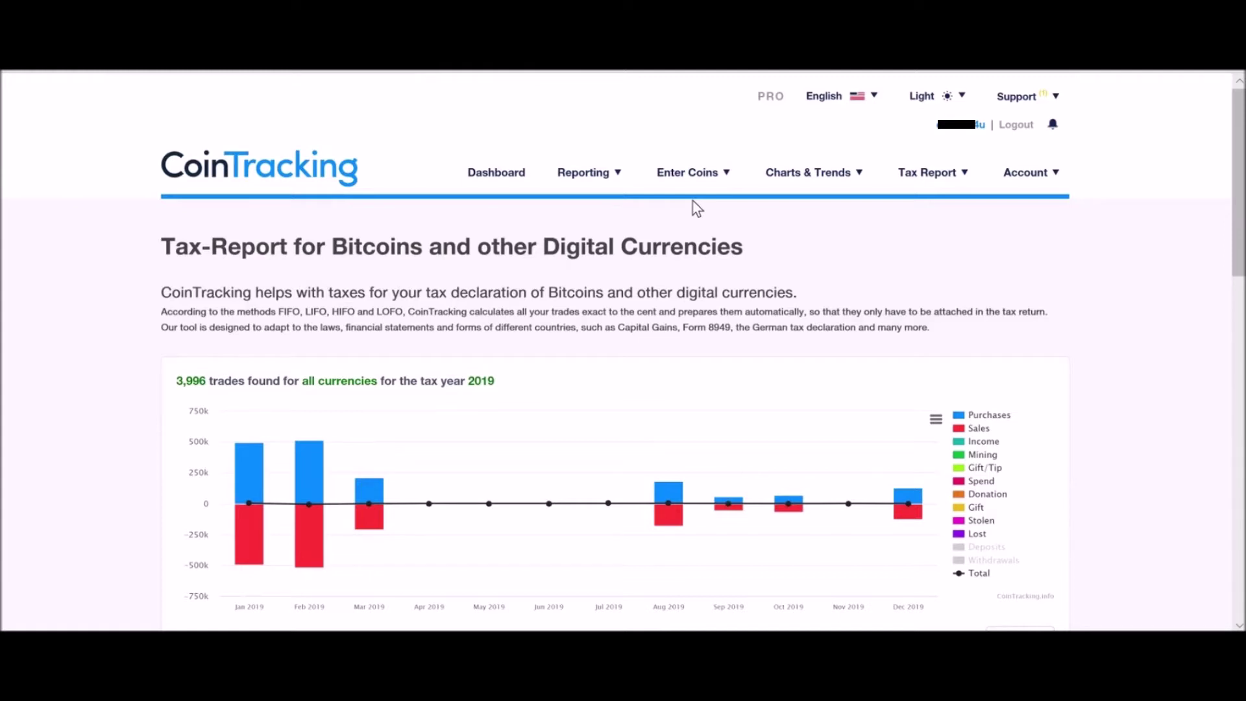
Open the Overview & Manual Import page for entering coins and examine its exchange importers and coin summary
mouse_move(687, 175)
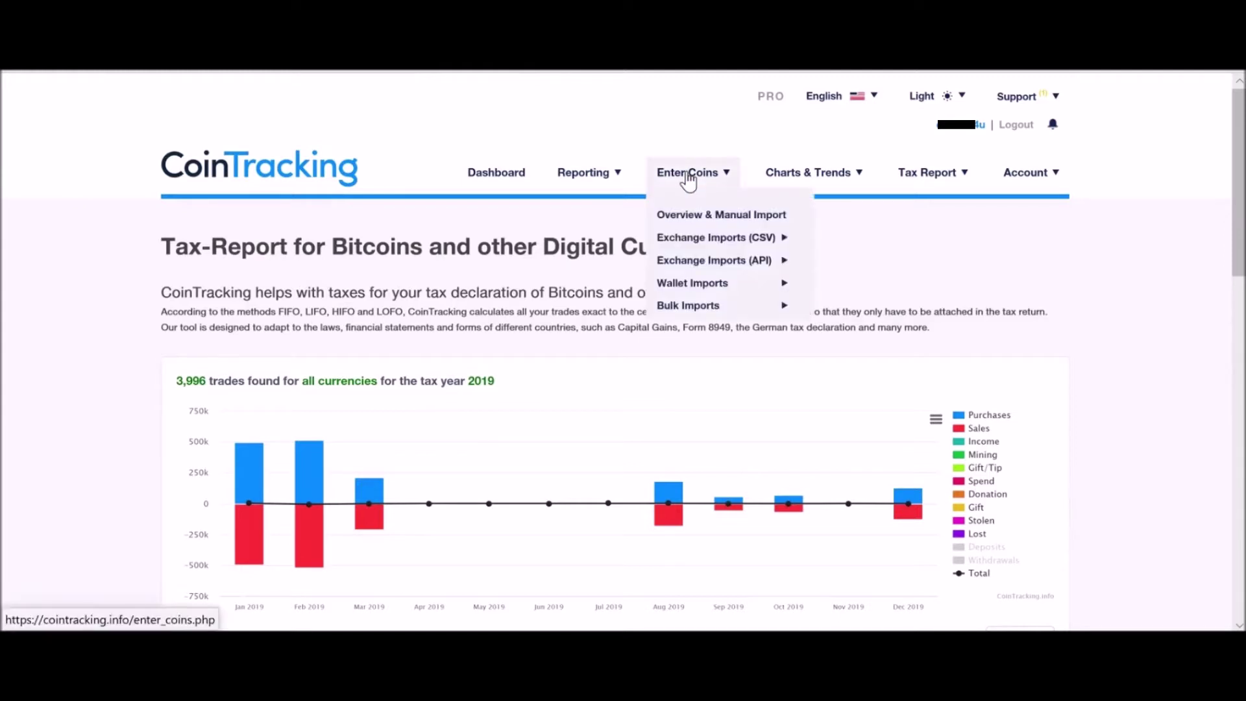
left_click(747, 217)
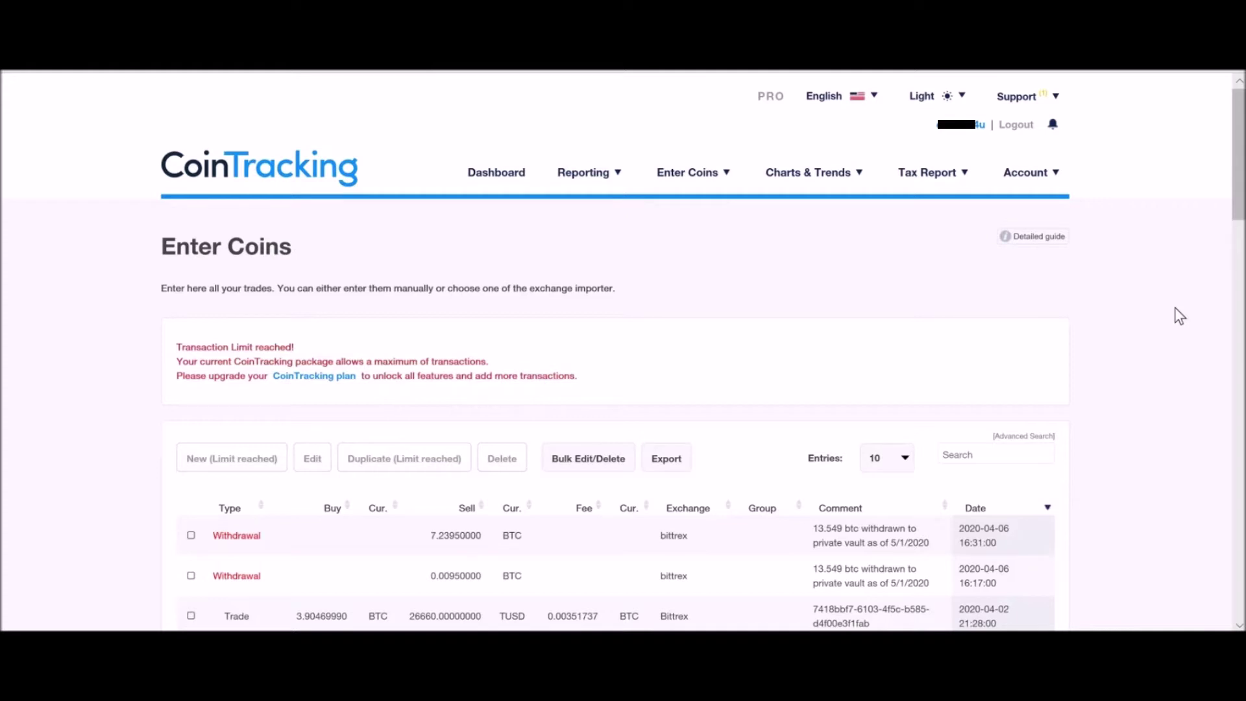
scroll(1175, 308, "down", 15)
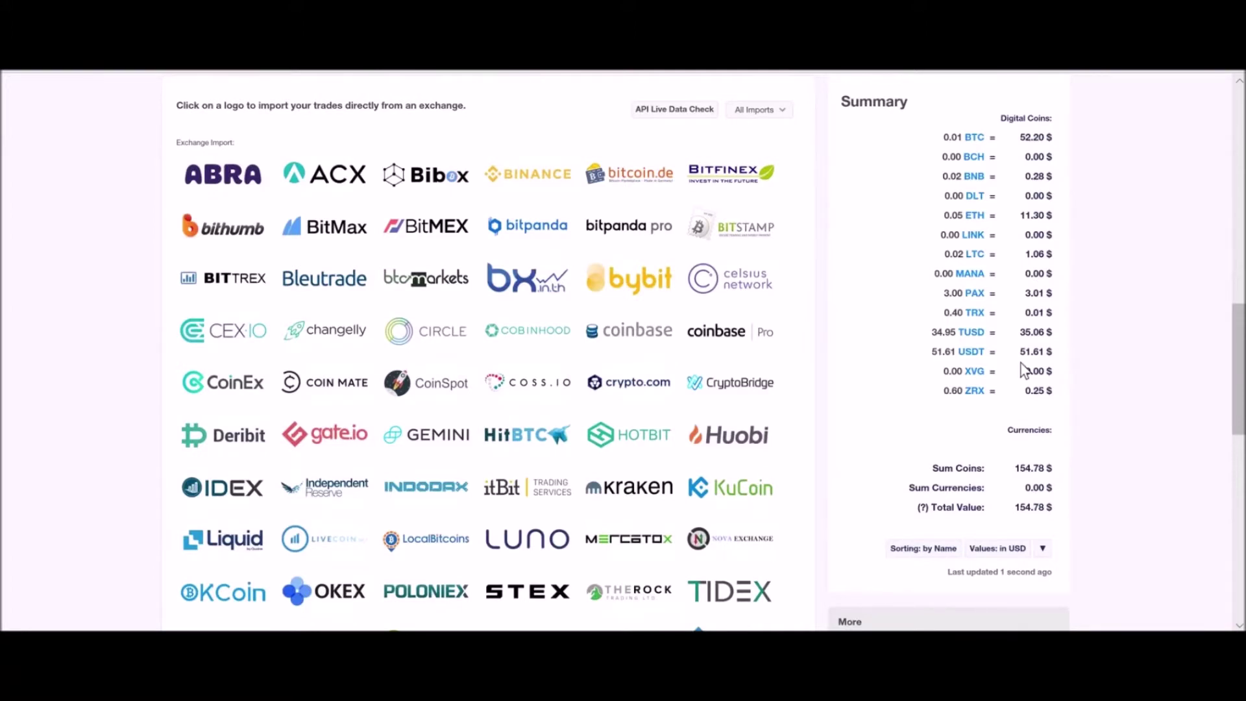
scroll(1005, 250, "up", 1)
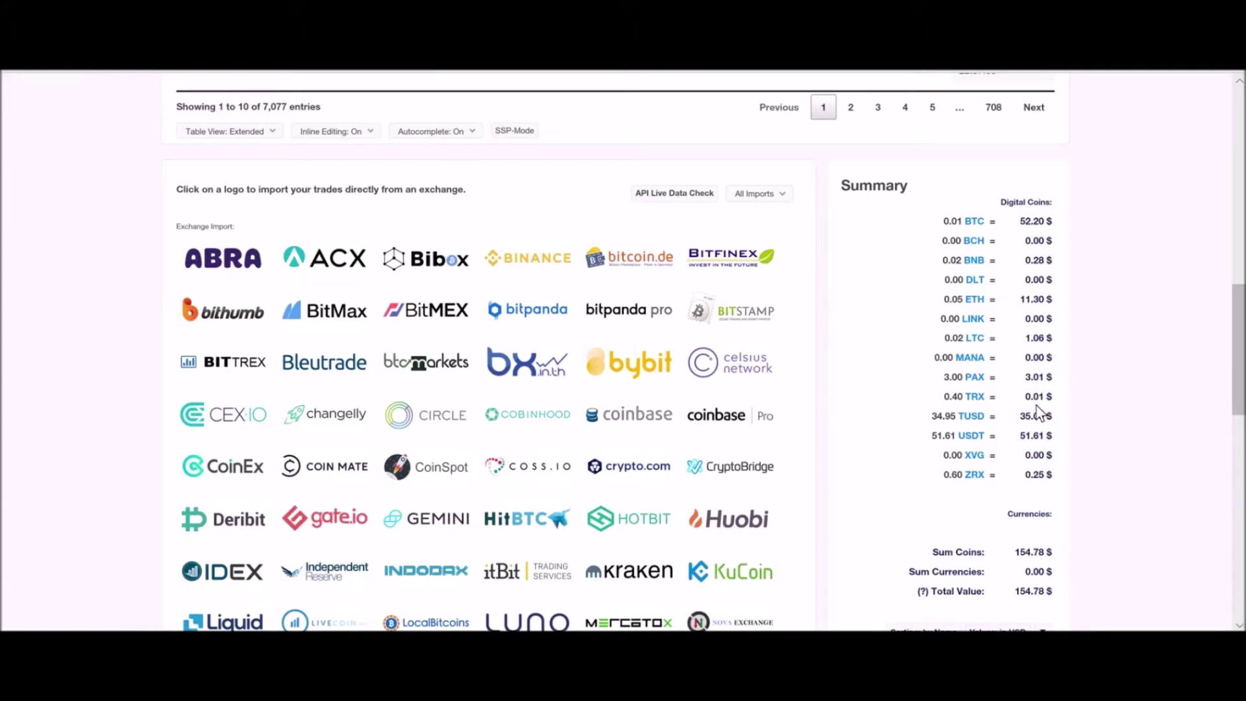
scroll(1038, 412, "up", 15)
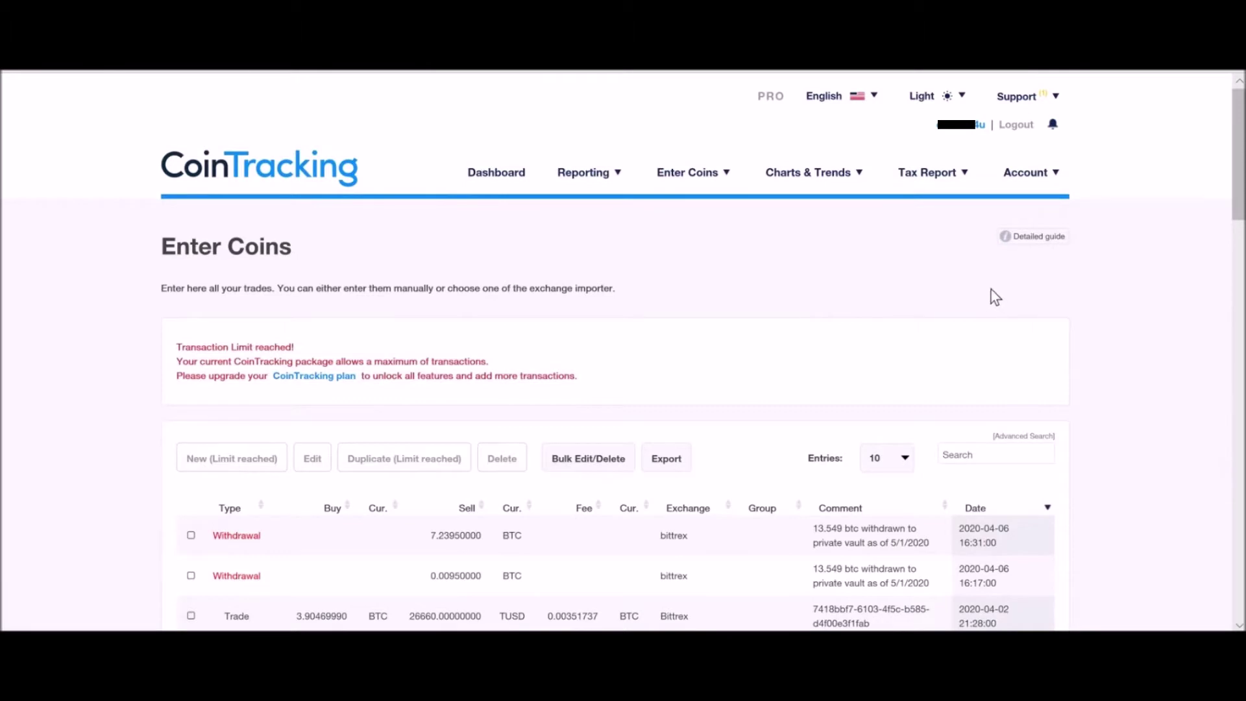
Go to the tax report page and load the 2019 FIFO report exported on 06.05.2020 14:49 at its capital gains table
left_click(941, 212)
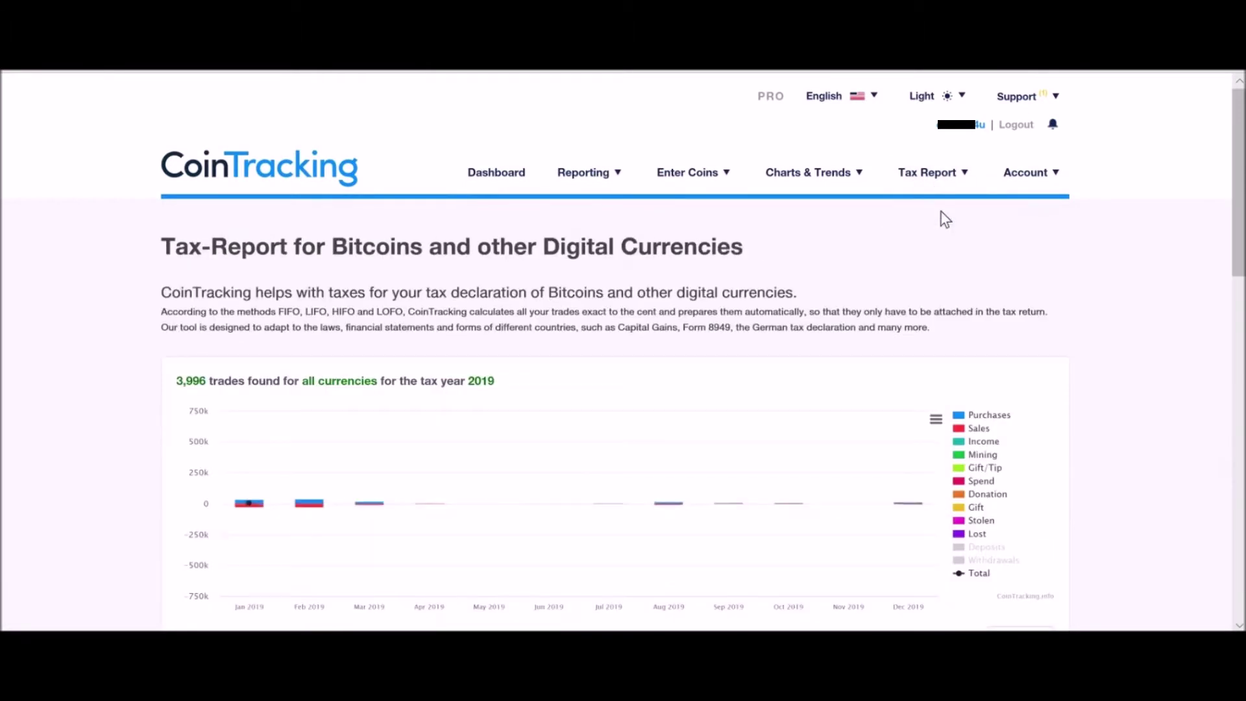
scroll(1152, 248, "down", 6)
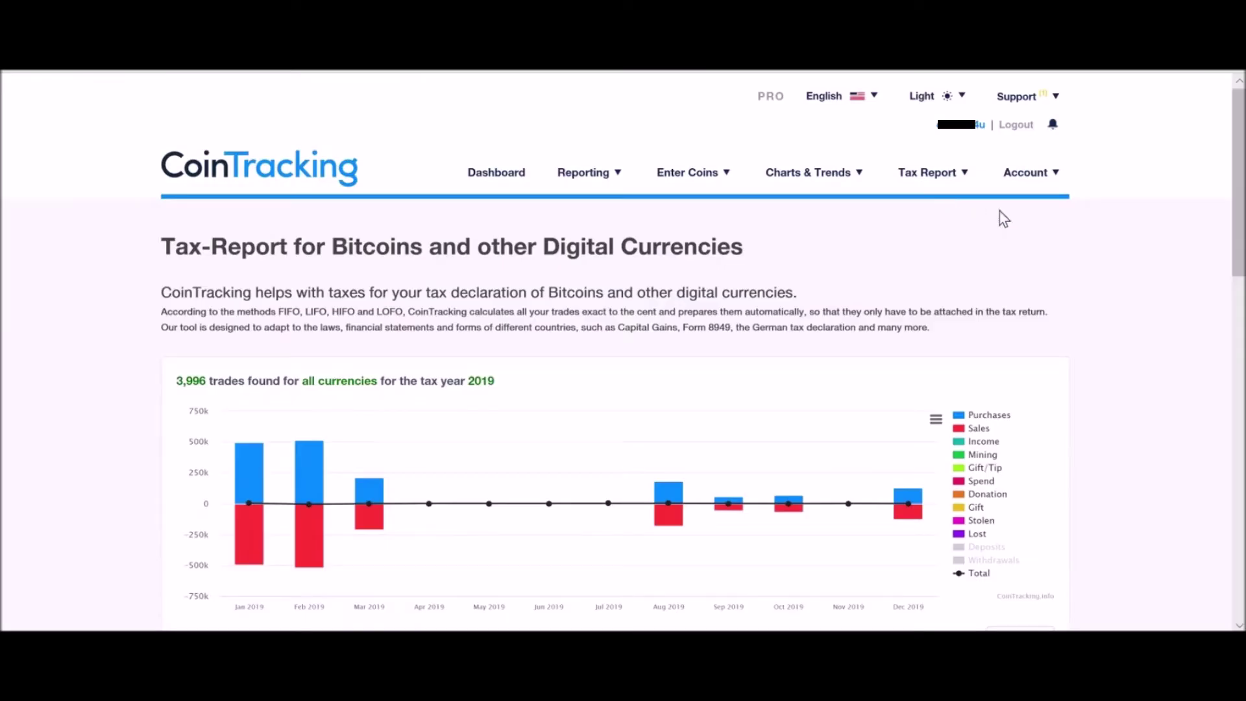
scroll(1107, 257, "down", 5)
scroll(1107, 264, "down", 2)
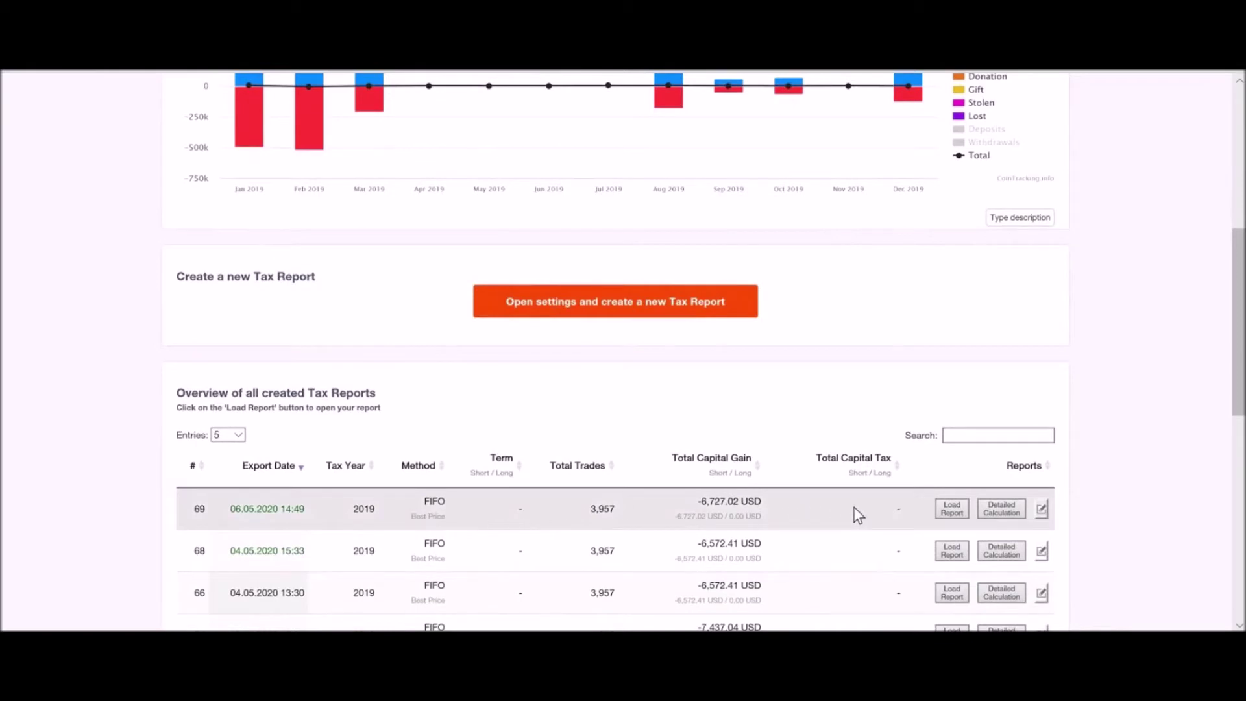
left_click(952, 509)
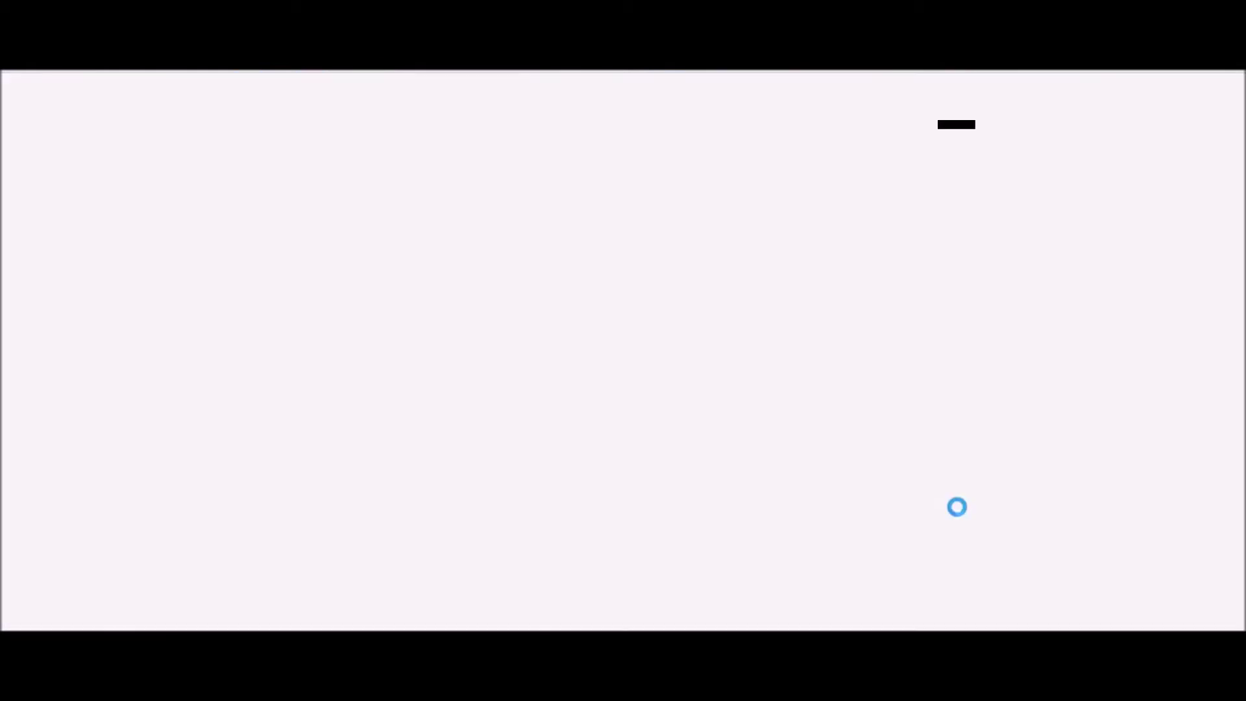
scroll(977, 438, "down", 4)
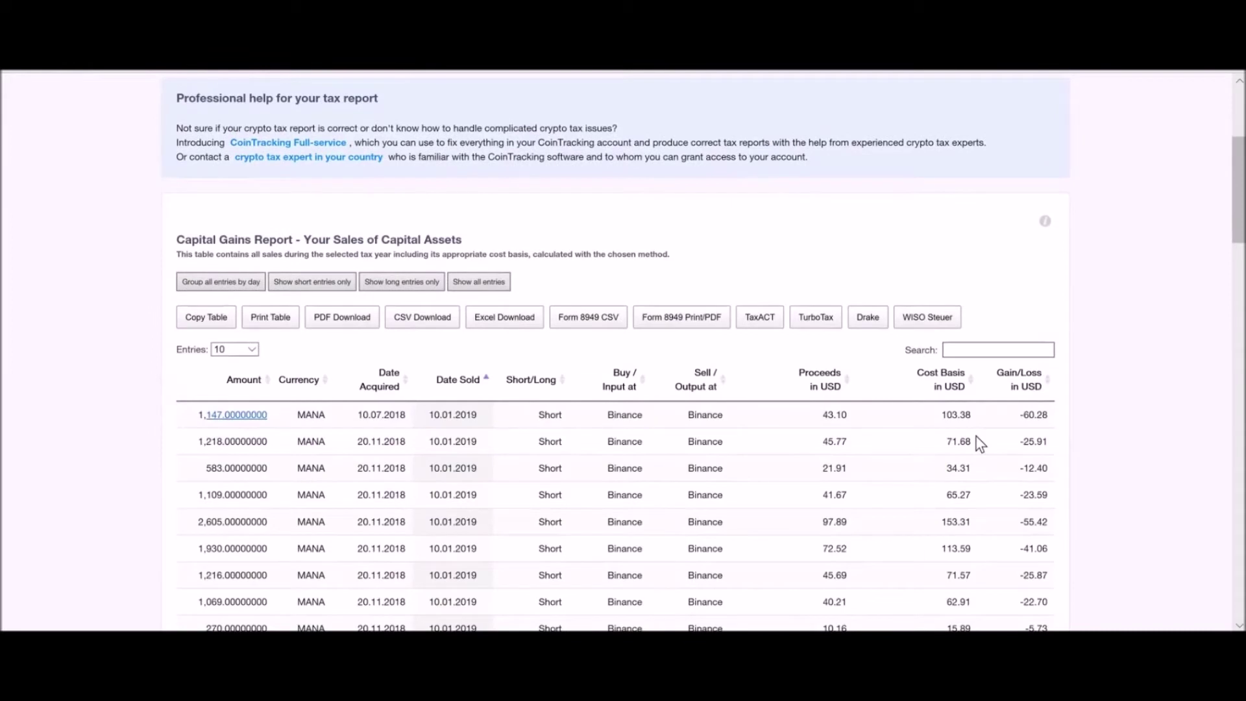
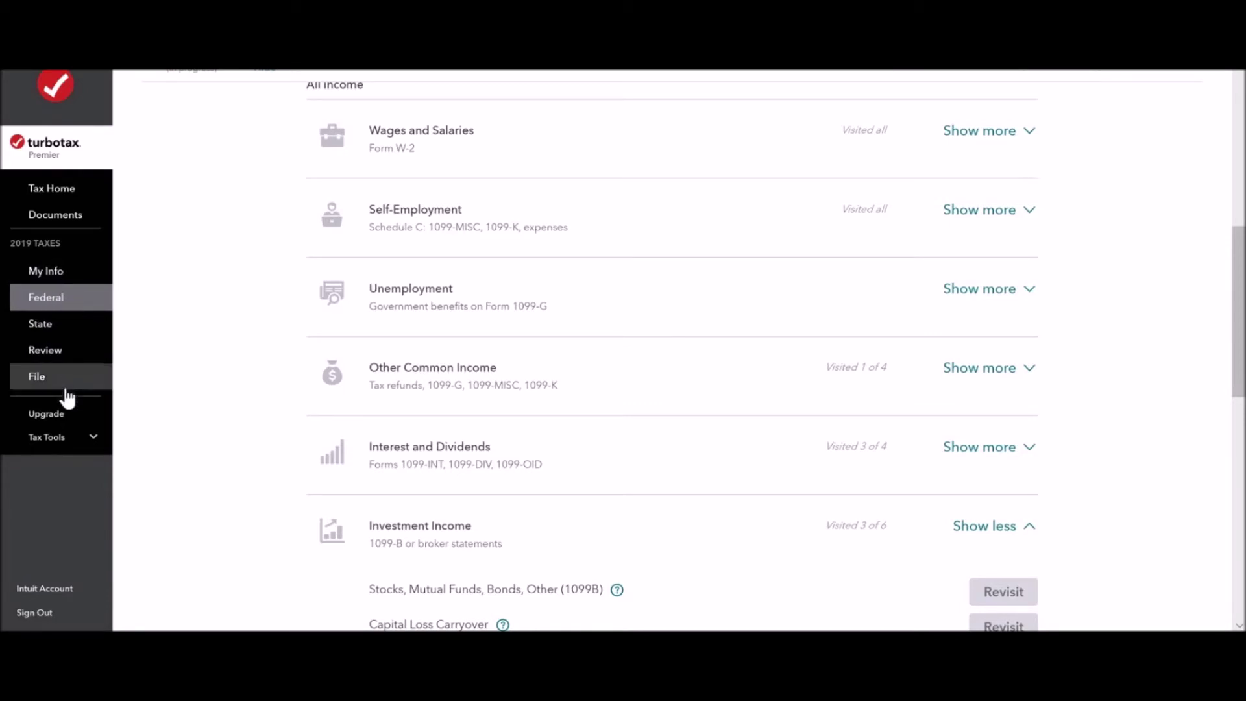
Look through the helpful links in TurboTax's Tools Center, including saving the 2019 return to the computer, and close it
left_click(62, 444)
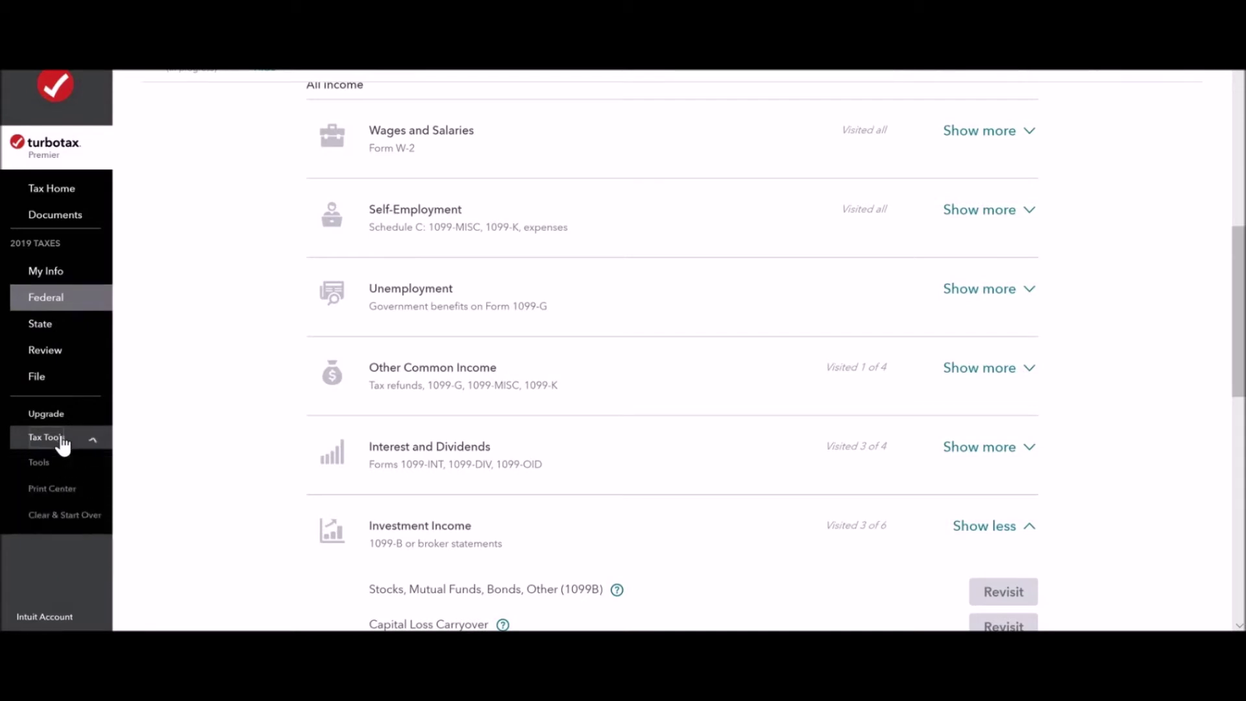
left_click(61, 462)
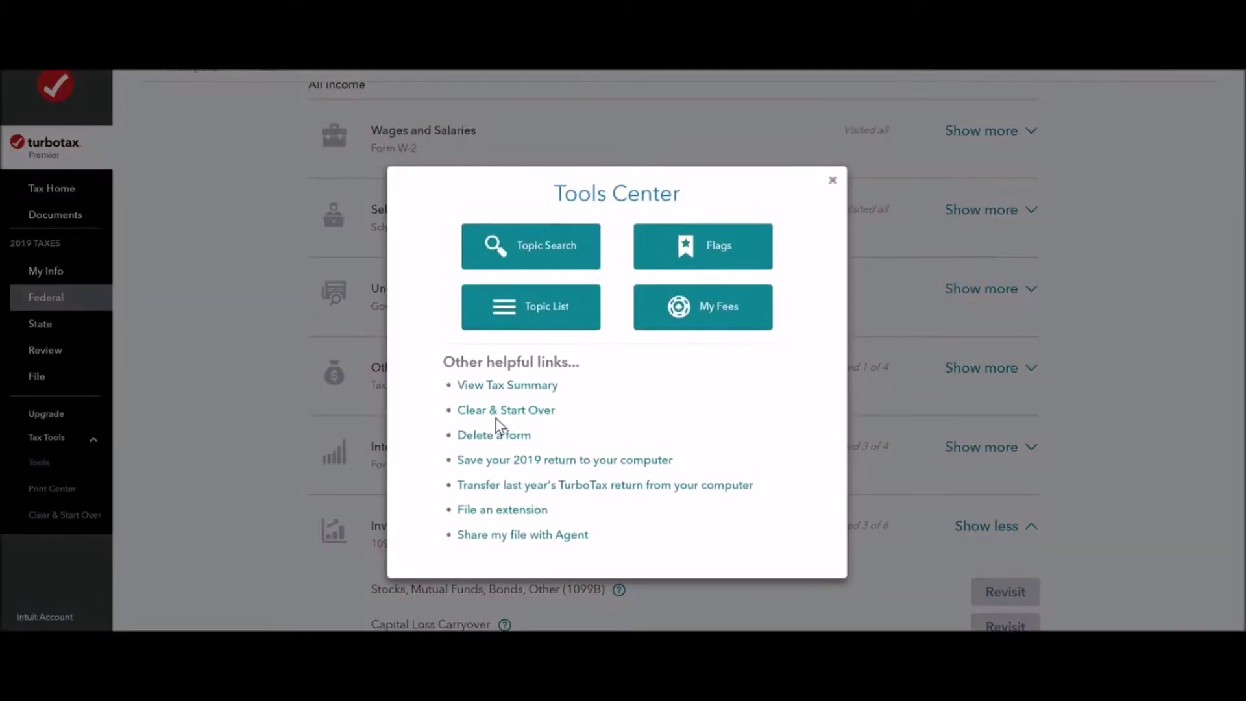
left_click(583, 458)
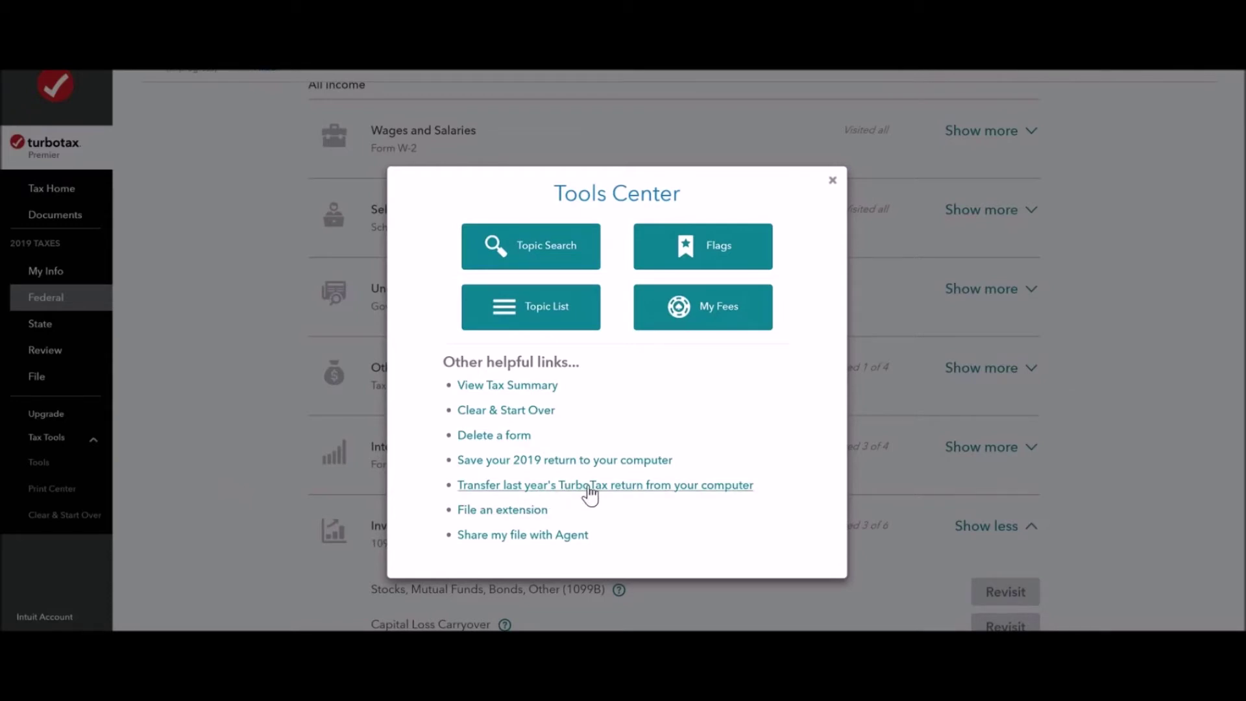
left_click(181, 446)
Revisit the Cryptocurrency section under Investment Income
scroll(209, 503, "down", 4)
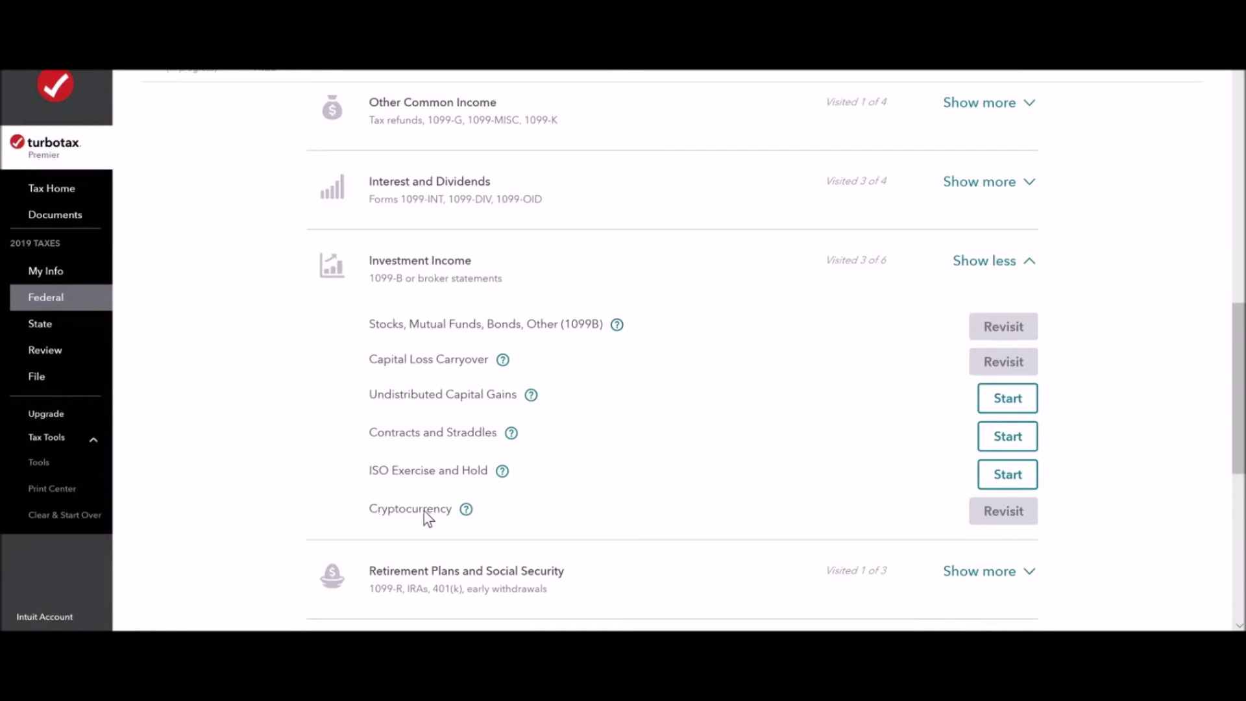
left_click(1014, 518)
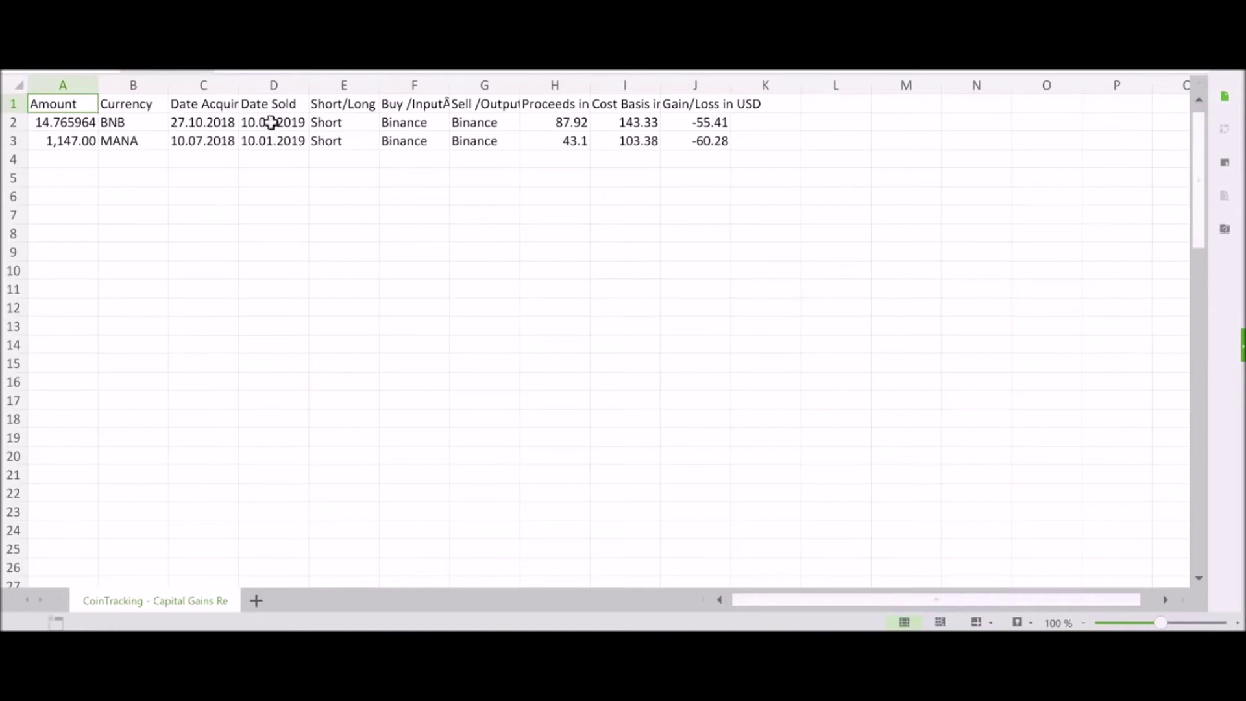
Copy the header row of the capital_gains_cointracker.io sheet and insert it above the first row of the CoinTracking capital gains sheet
left_click(584, 62)
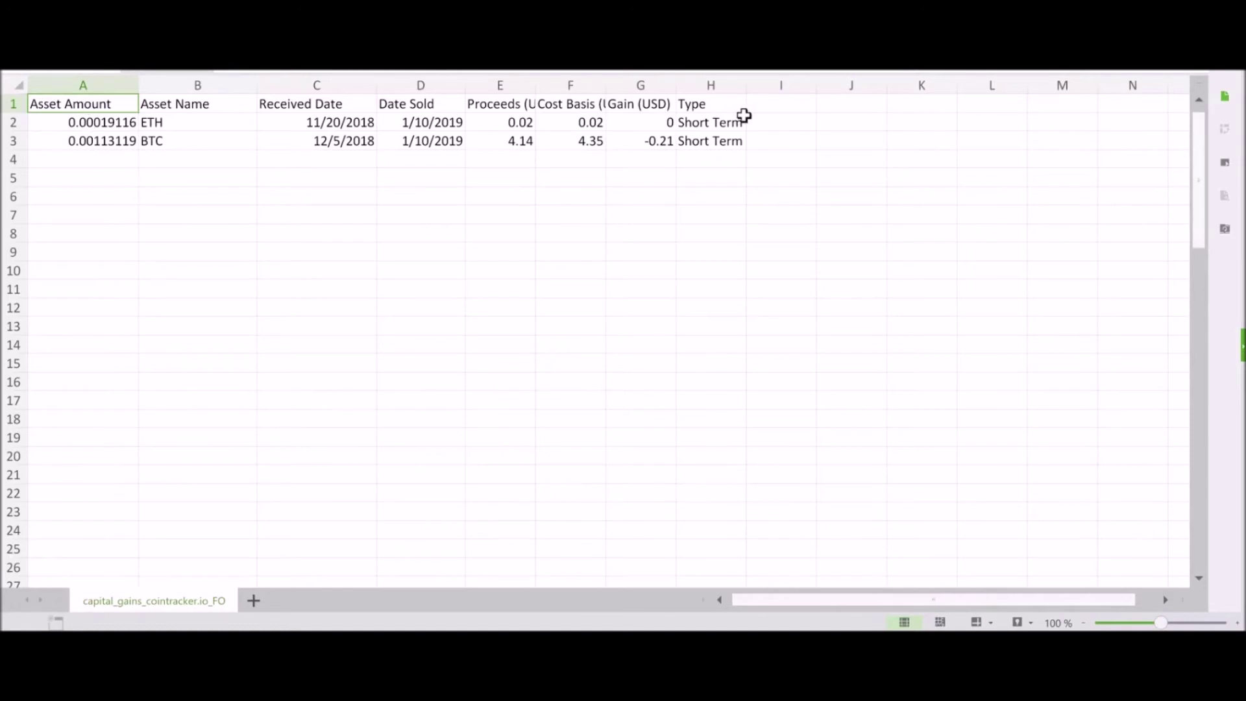
left_click(15, 104)
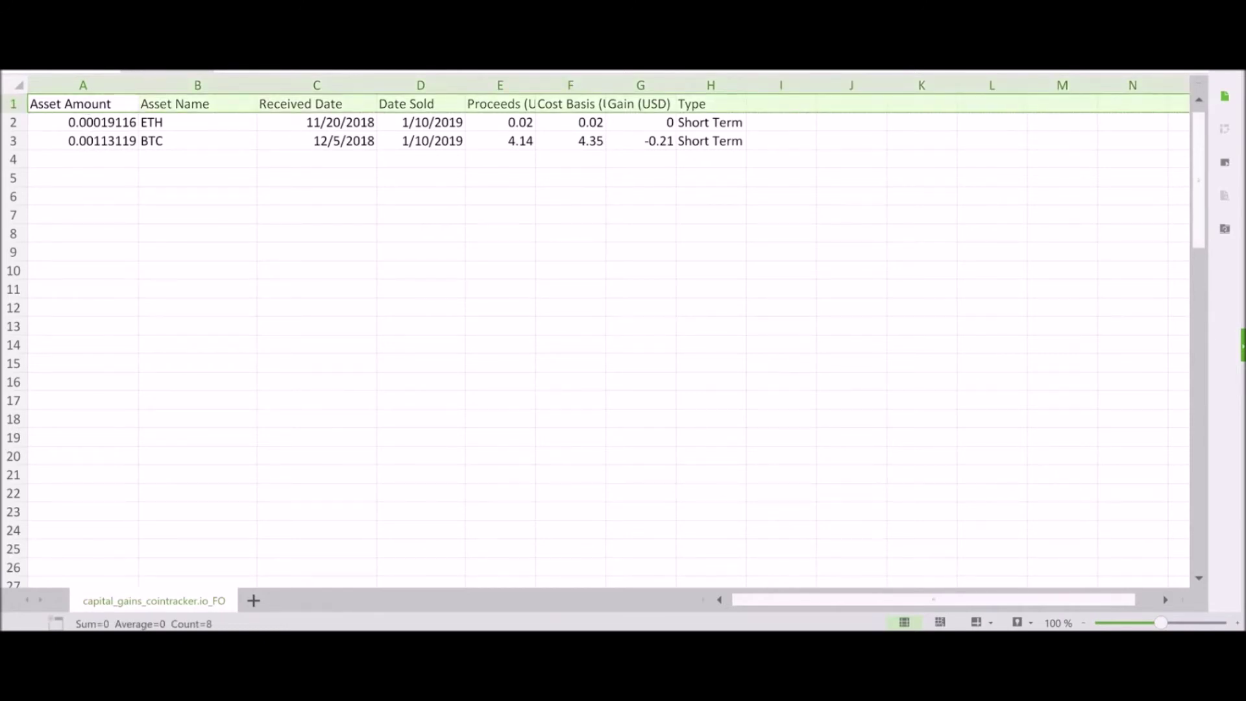
left_click(245, 65)
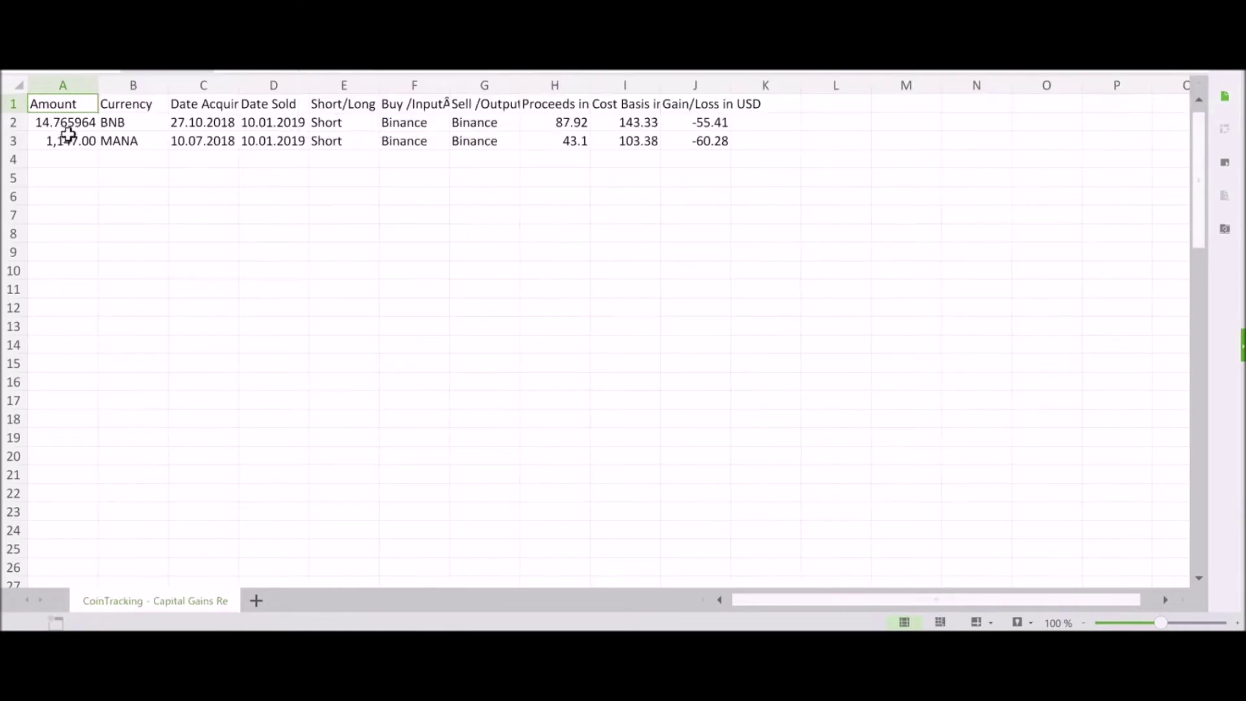
left_click(13, 104)
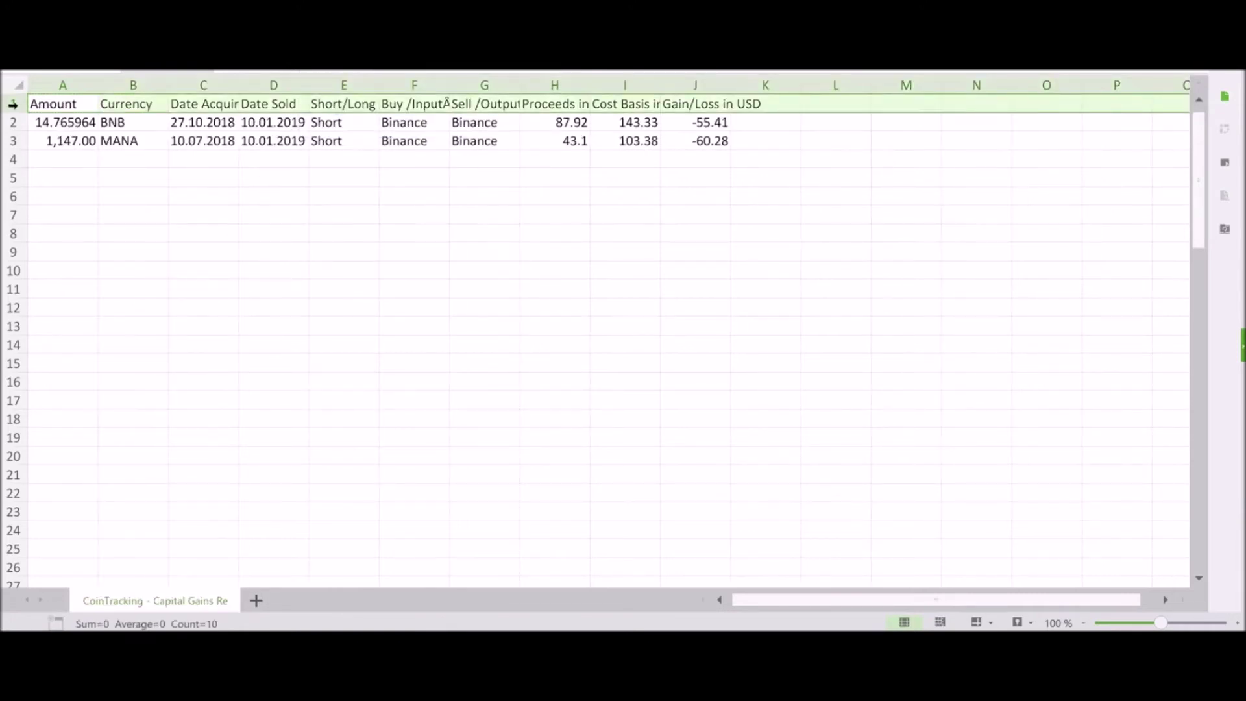
right_click(13, 104)
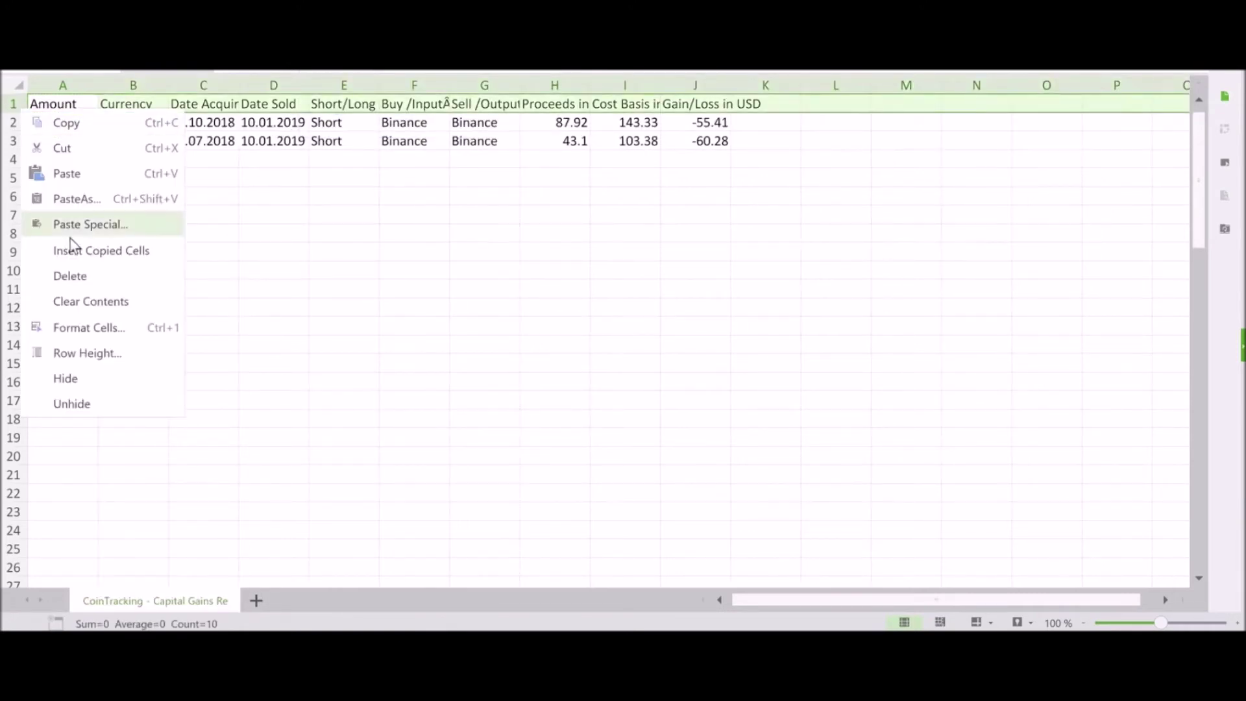
left_click(101, 254)
Insert a blank row beneath the inserted header row and widen column A to fit its contents
right_click(13, 123)
left_click(70, 263)
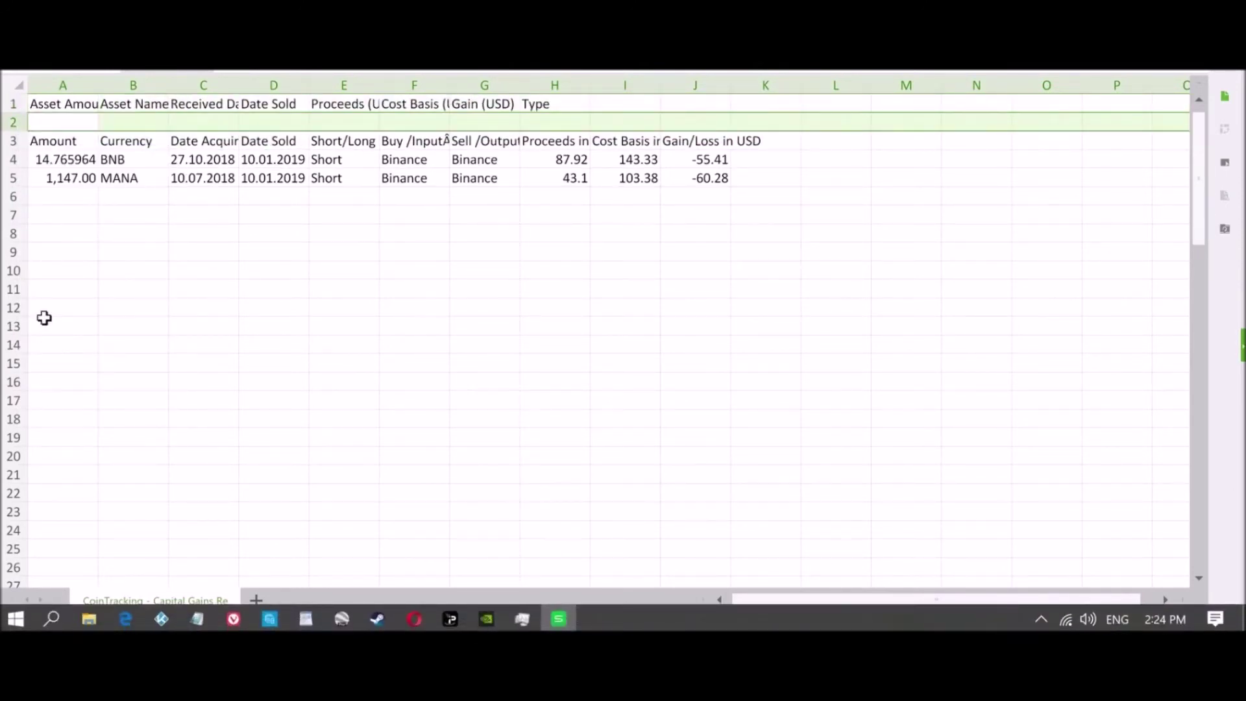
left_click(42, 268)
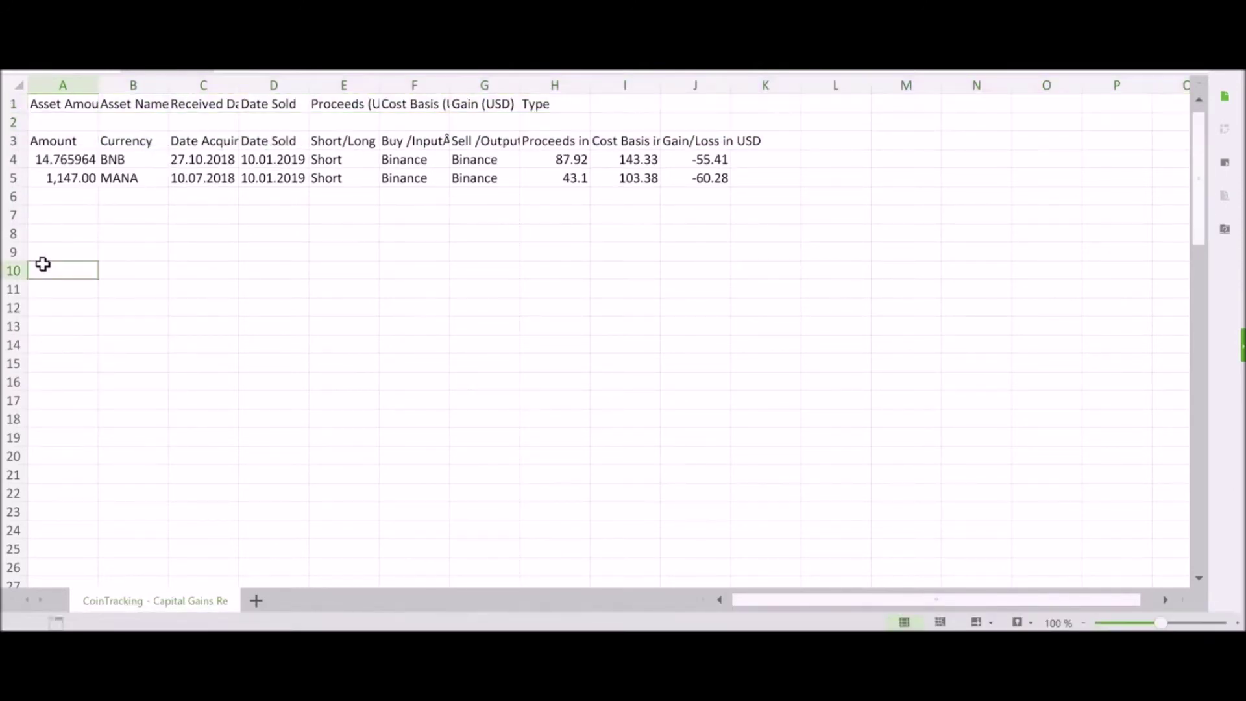
double_click(98, 85)
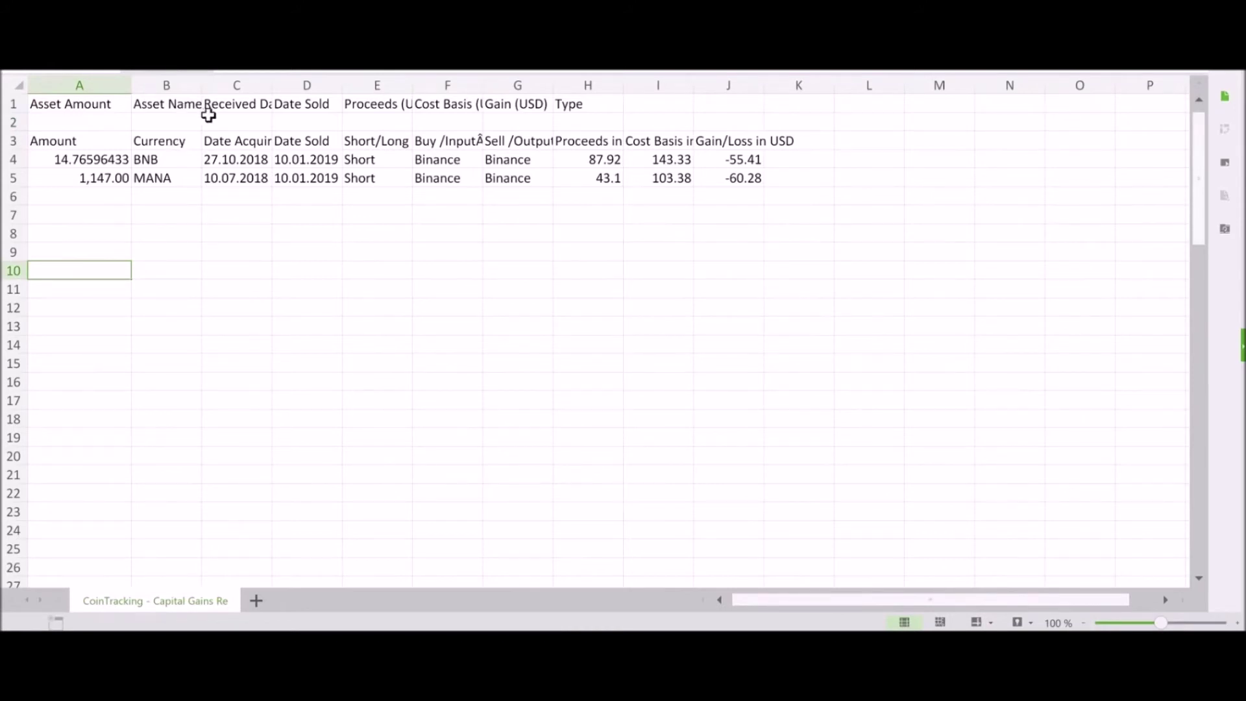
Copy the proceeds, cost basis and gain/loss block H3:K5 and paste it at E3, over the short/long, buy and sell columns
left_click(389, 142)
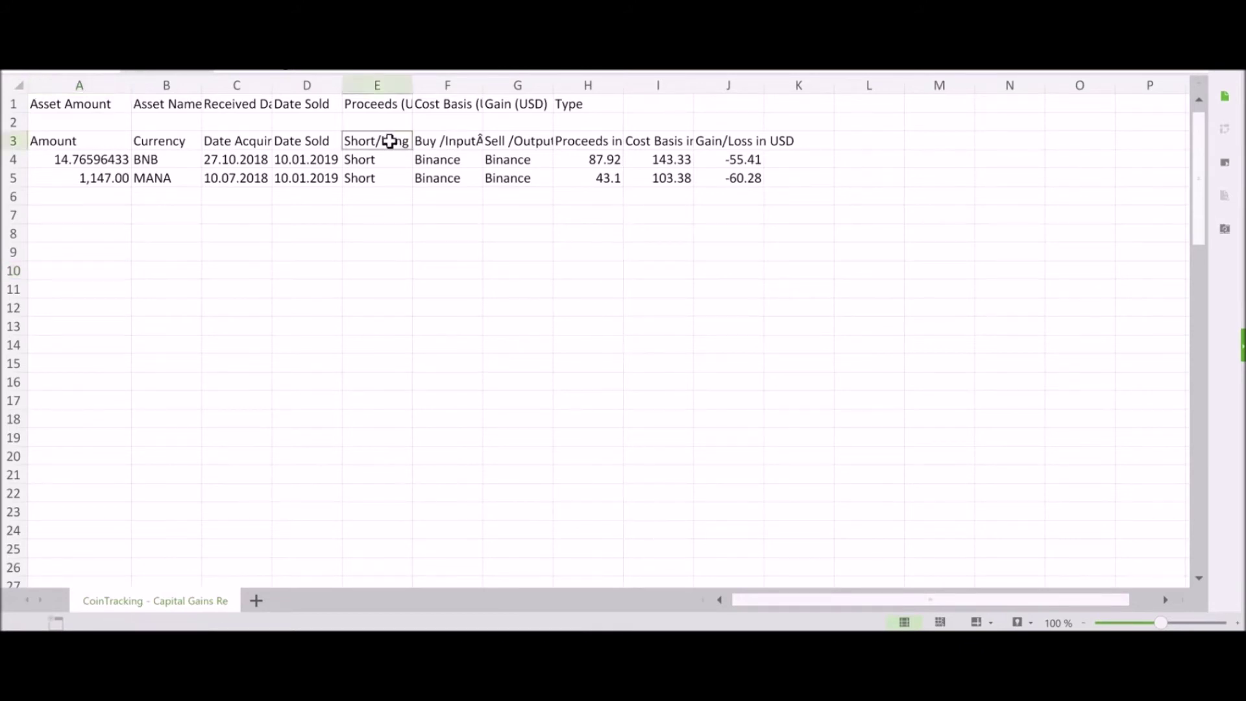
left_click_drag(390, 142, 517, 178)
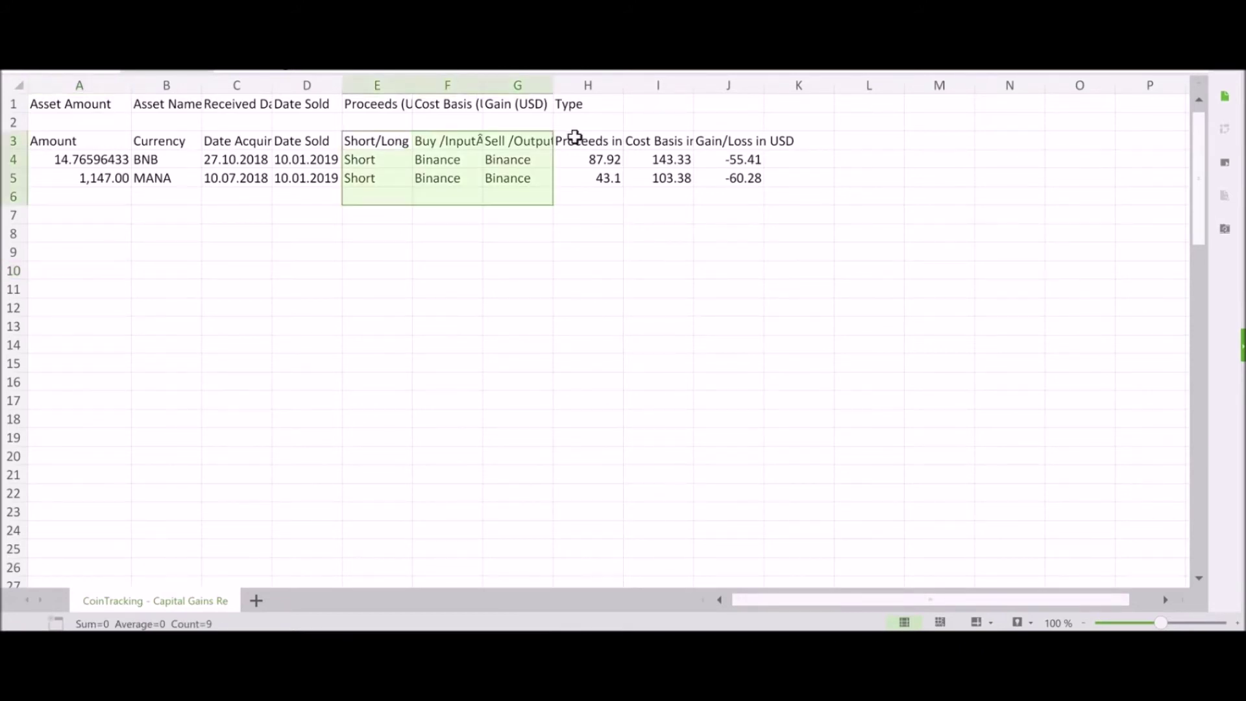
left_click(570, 137)
key("shift+Right")
key("shift+Right")
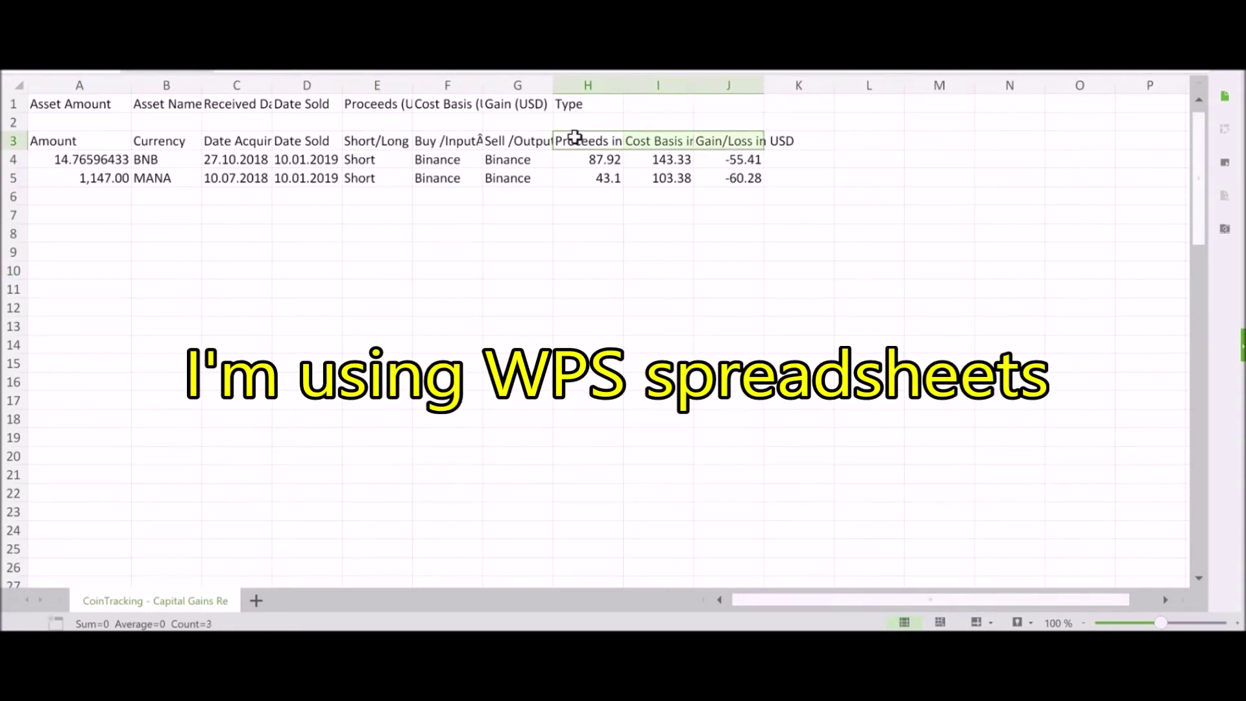
key("shift+Right")
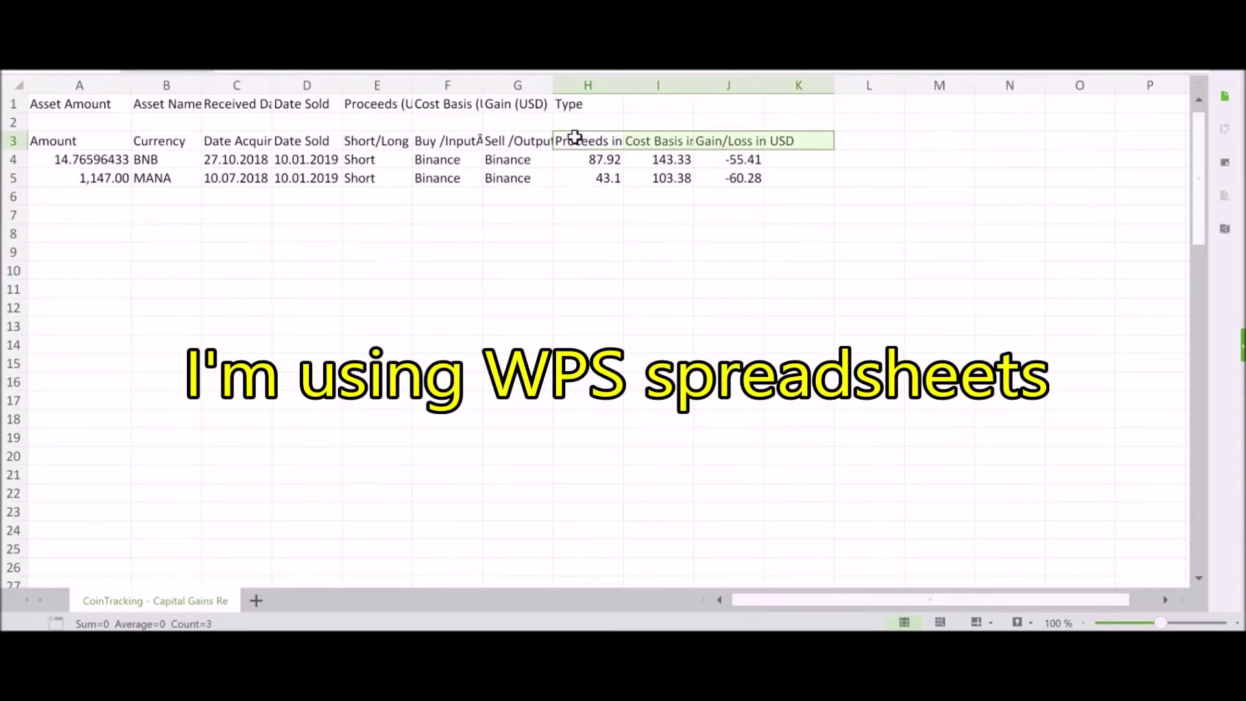
key("shift+Down")
key("shift+Down")
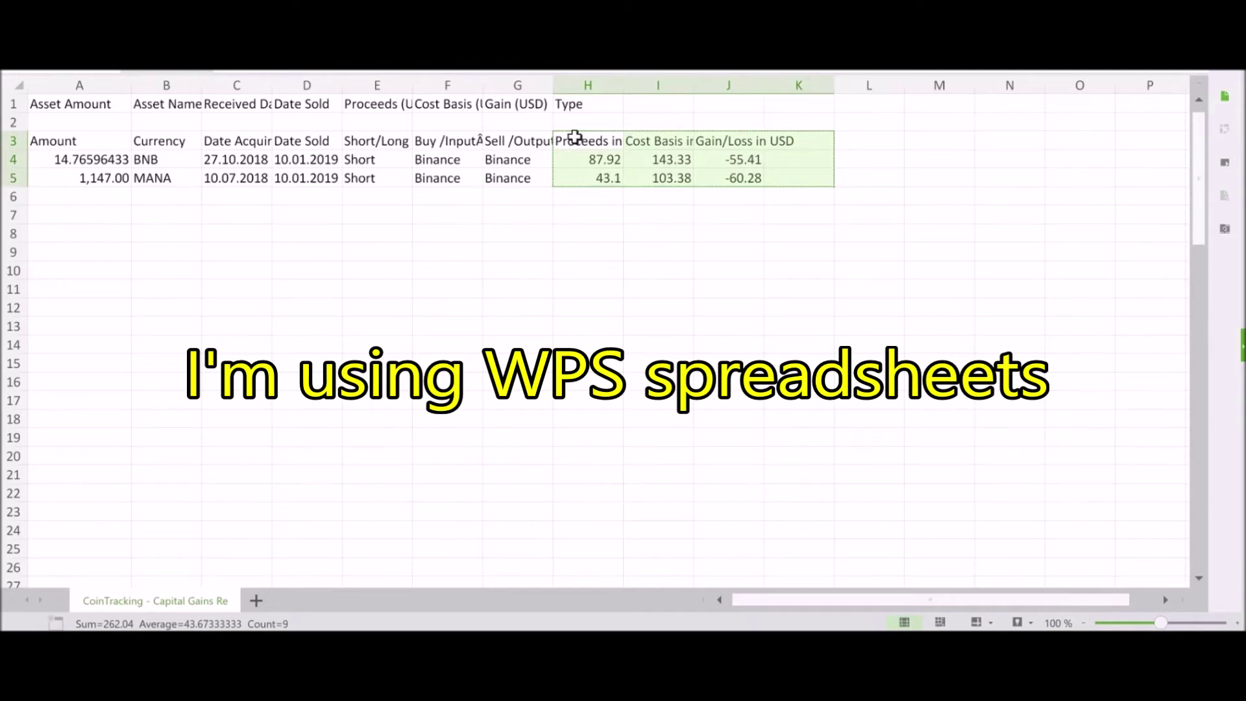
key("ctrl+c")
key("Left")
key("Left")
key("Left")
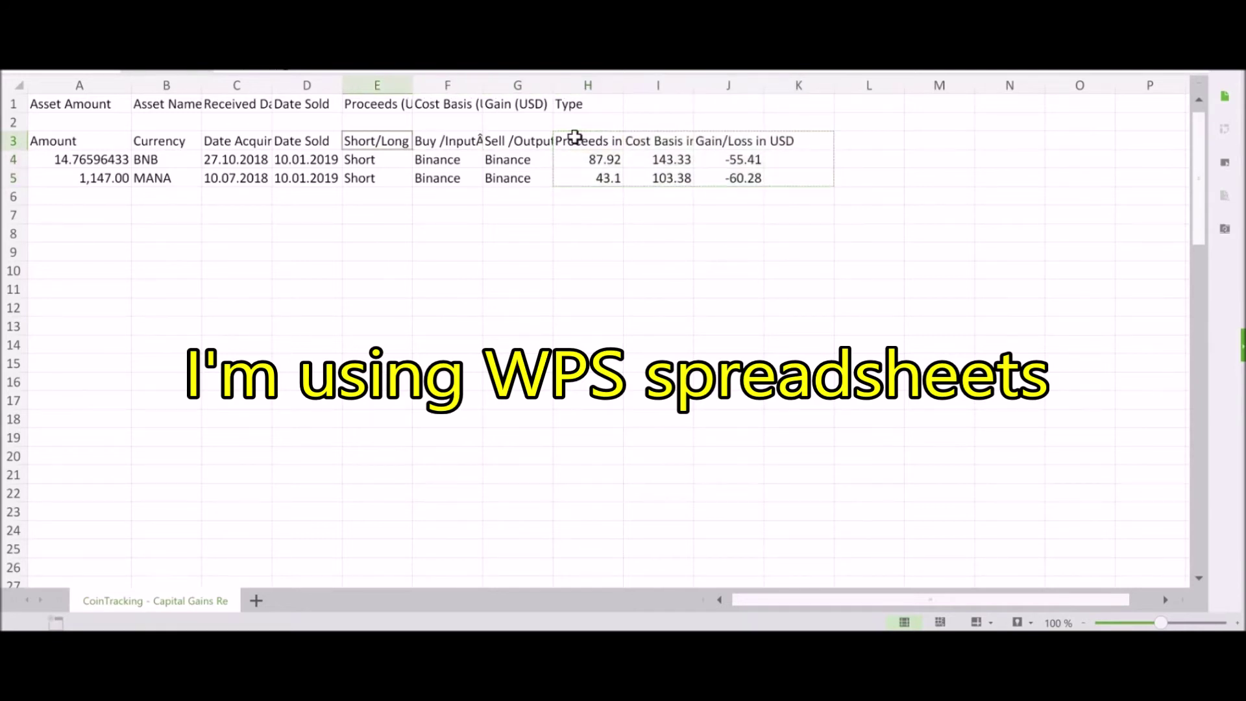
key("ctrl+v")
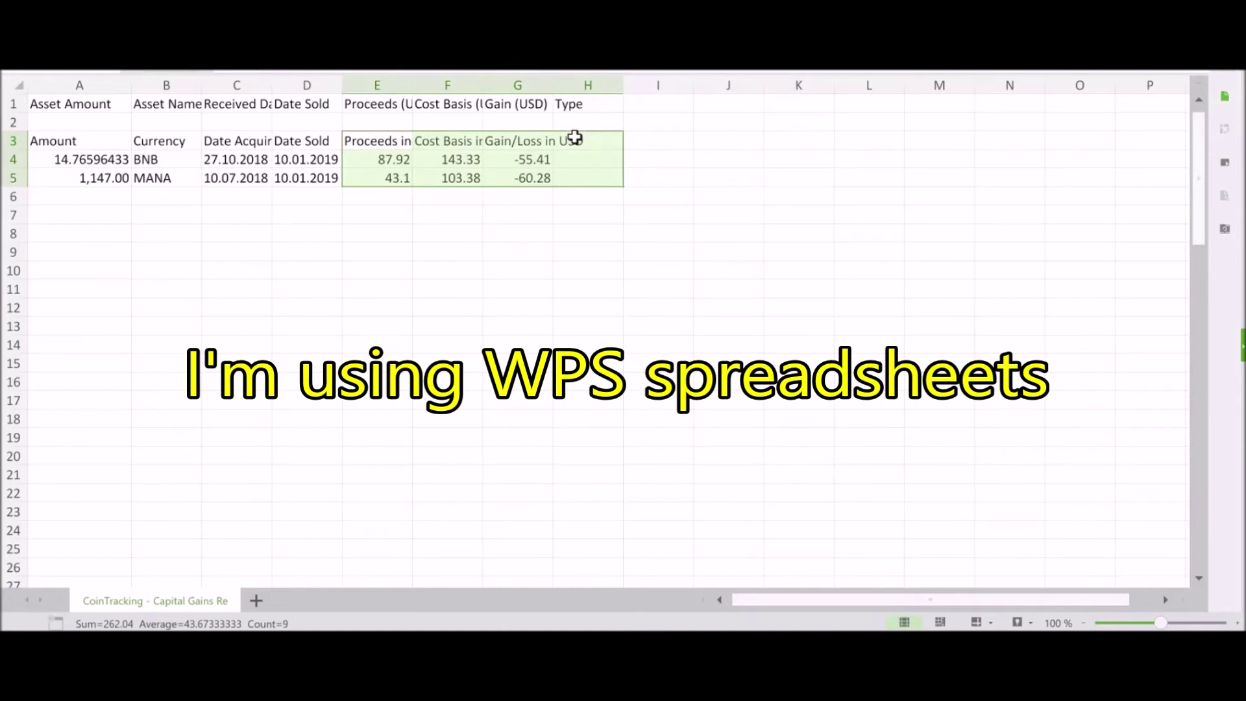
left_click(453, 301)
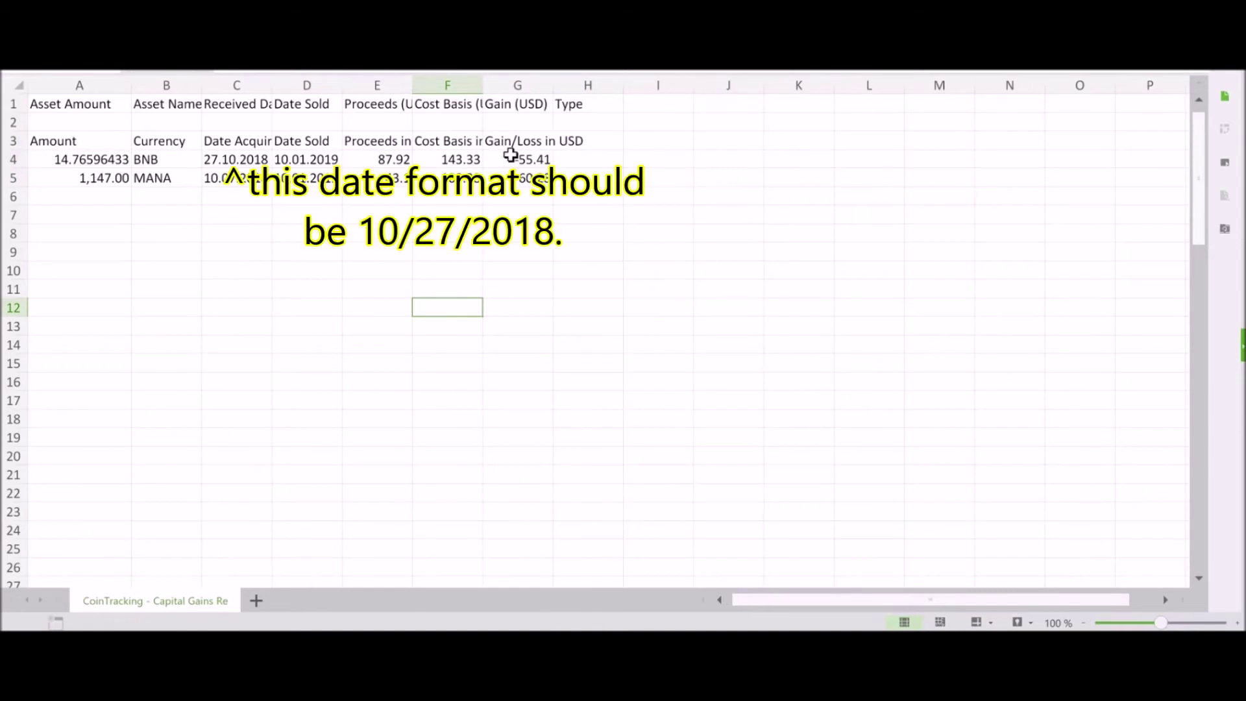
Enter "short-term" as the type for the BNB sale in cell H4
left_click(579, 161)
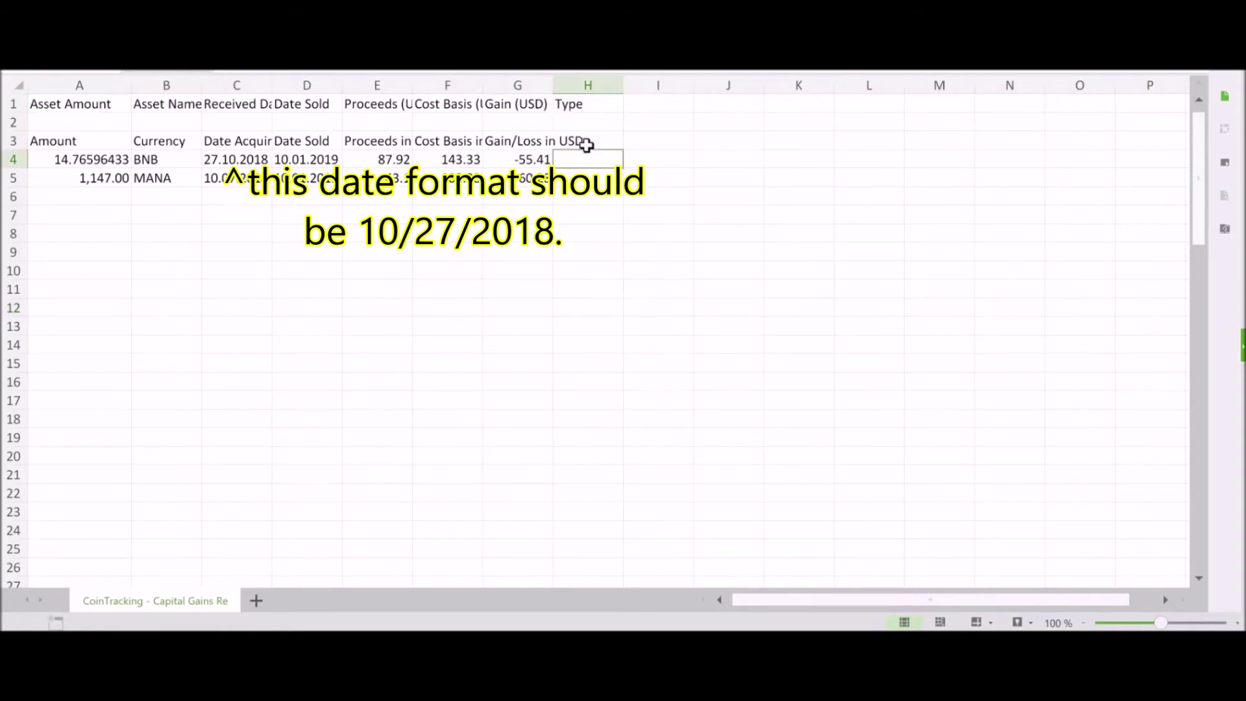
type("short")
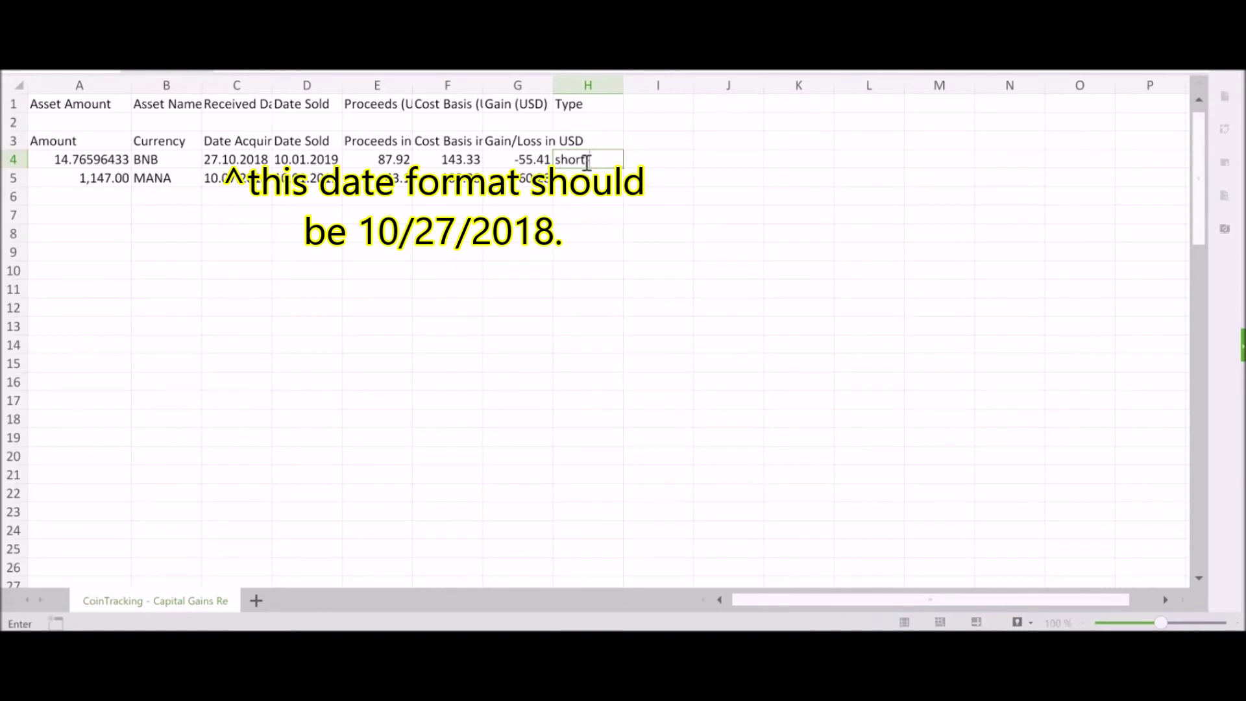
type(" term")
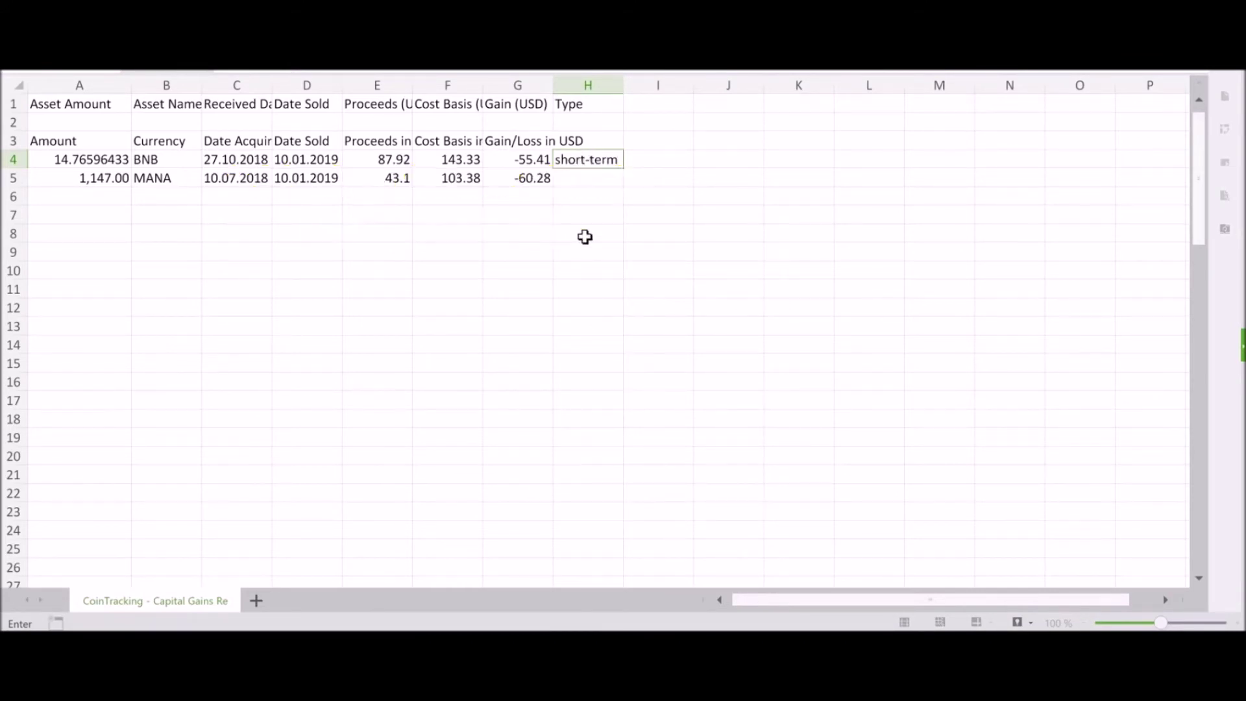
Delete the blank row 2 and the old CoinTracking header row 3 so the data sits directly beneath the new header
left_click(13, 141)
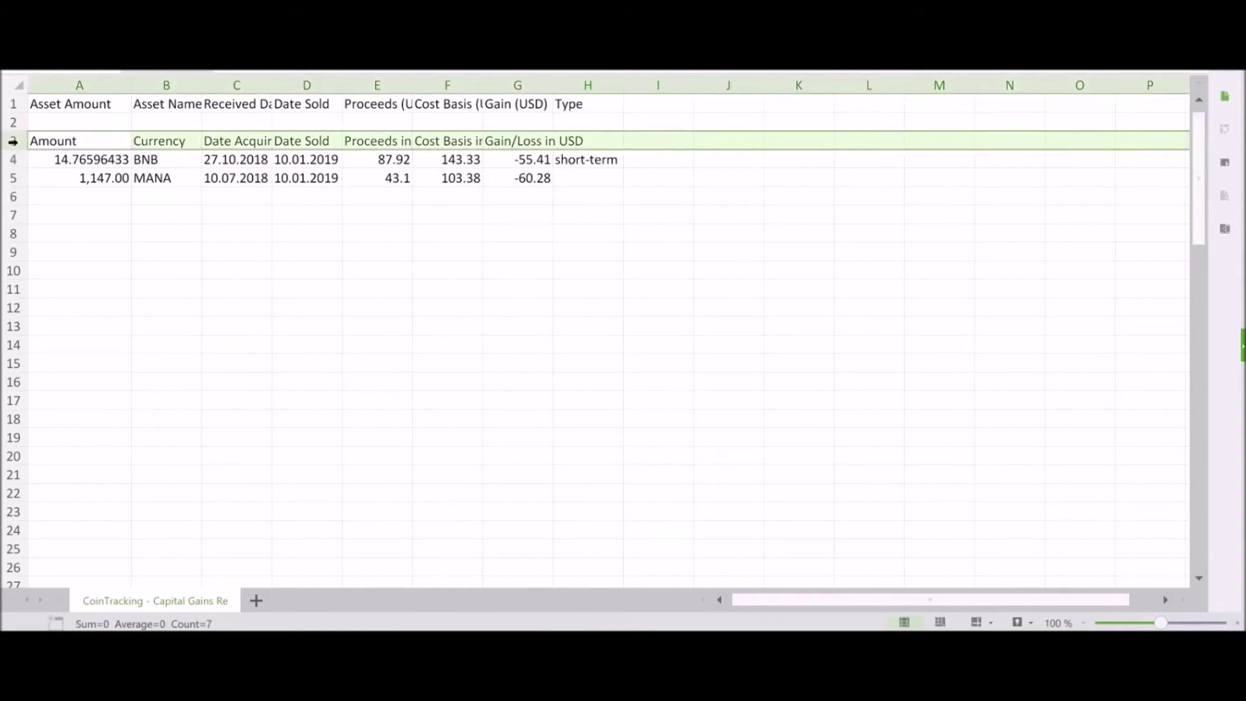
left_click(12, 122, "shift")
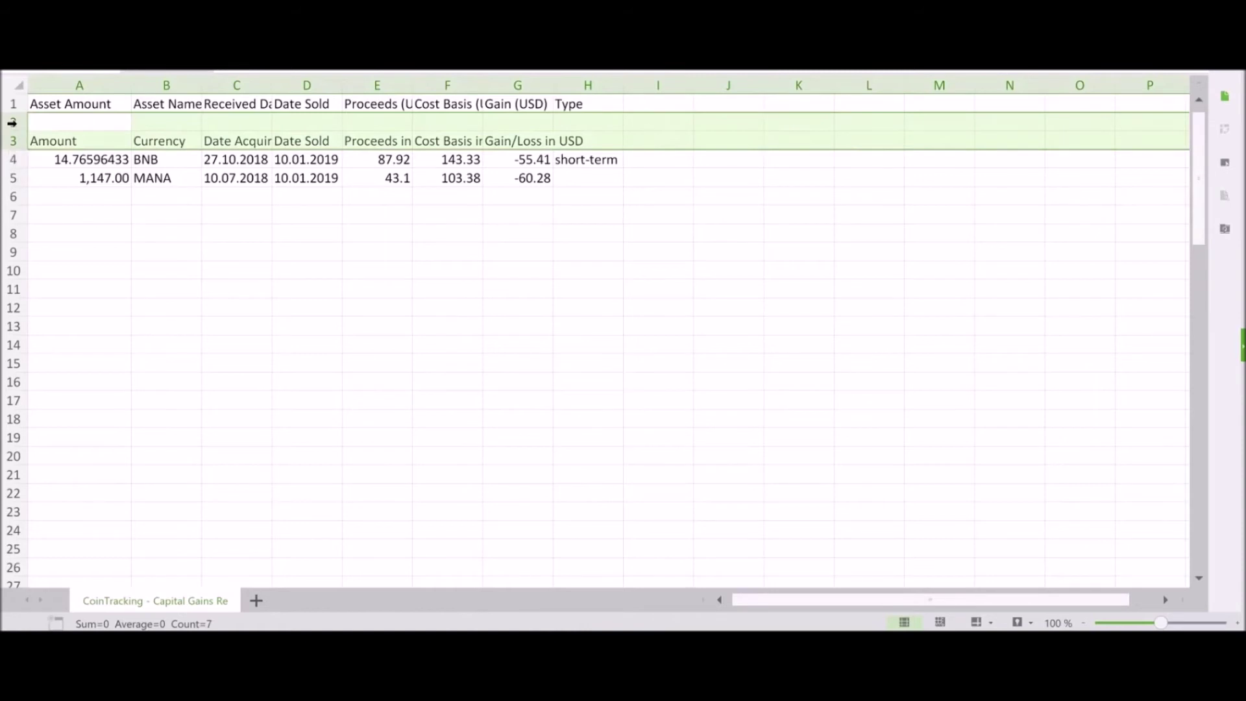
right_click(12, 122)
left_click(52, 267)
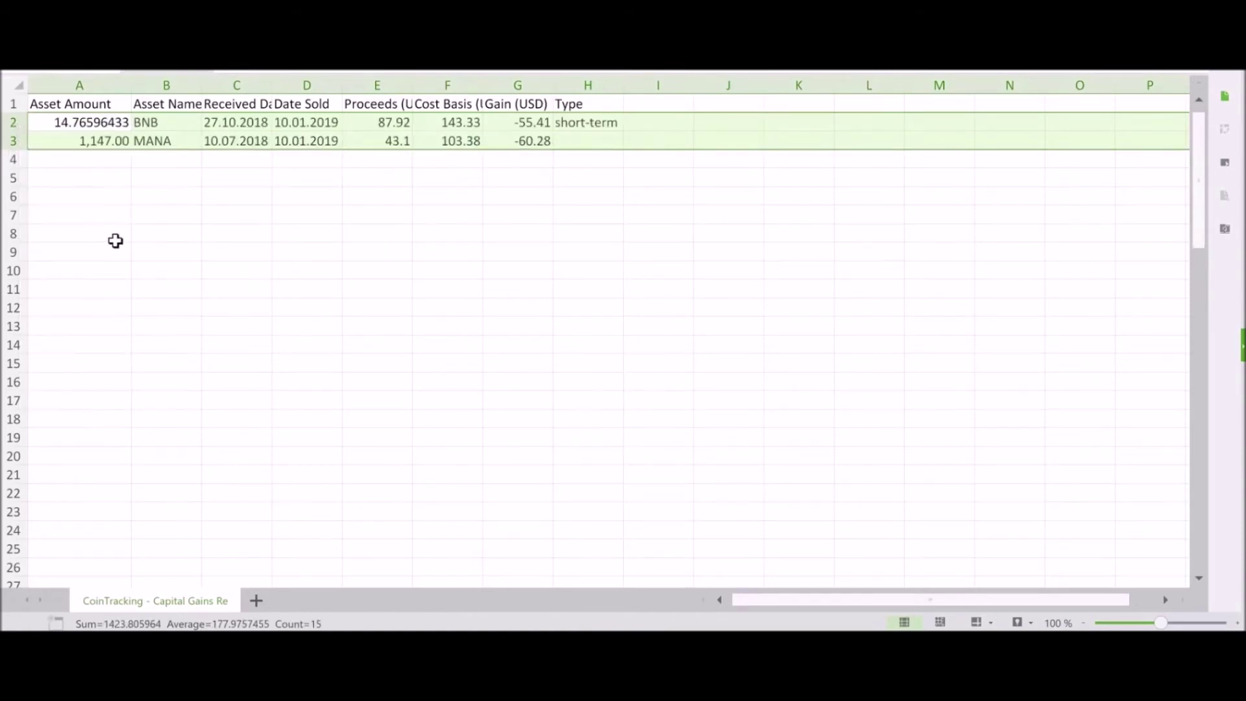
left_click(49, 108)
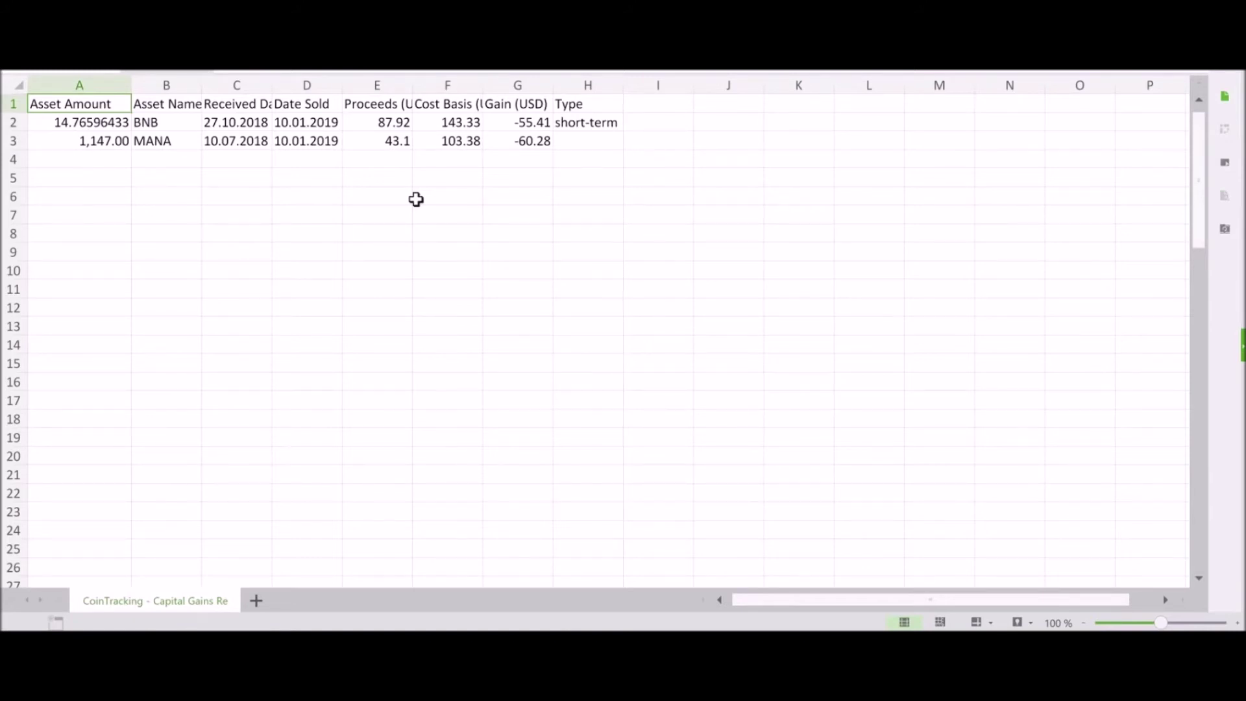
In the TXF converter's file chooser, sort the detailed file list by date modified and widen the name column, then close it
left_click(746, 60)
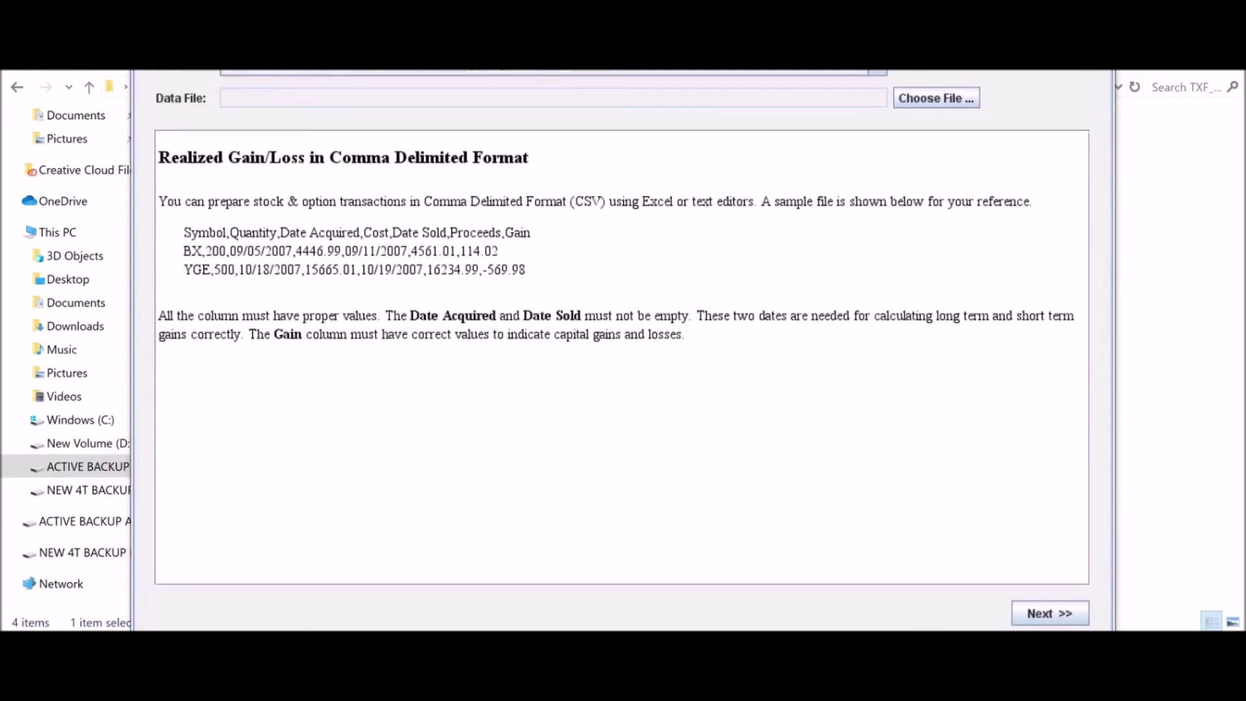
left_click(949, 99)
left_click(844, 168)
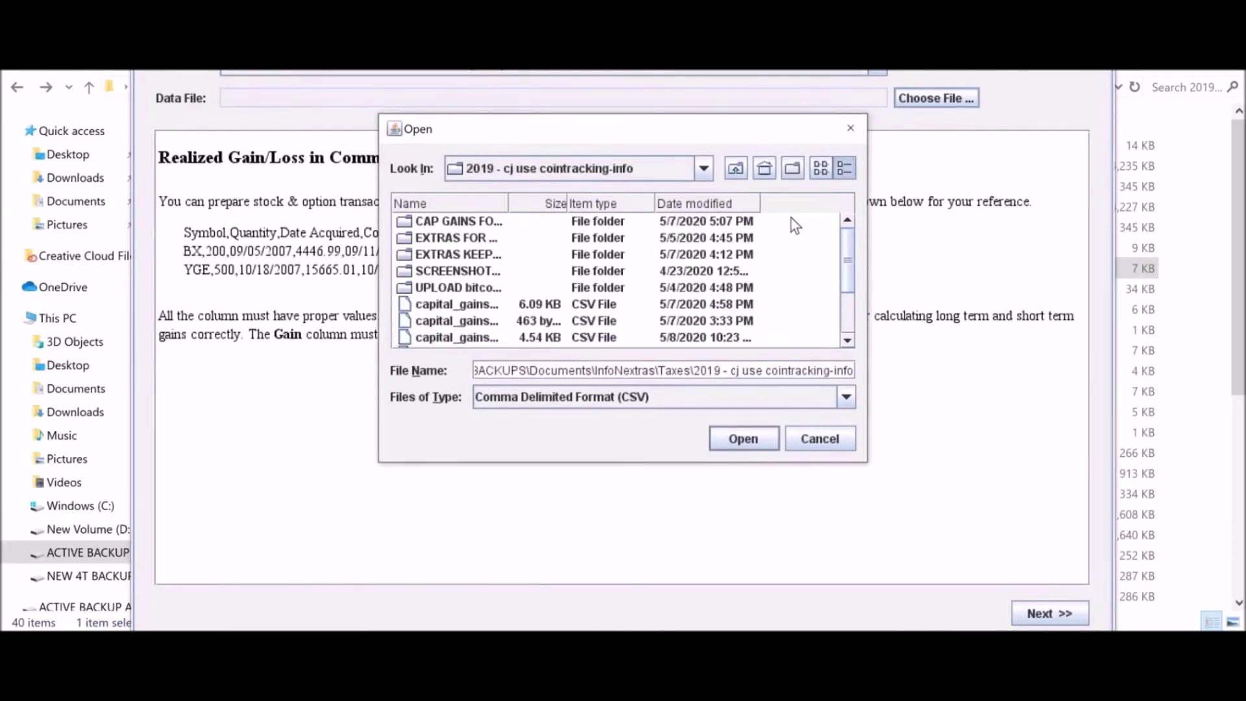
left_click(718, 201)
left_click_drag(509, 203, 674, 207)
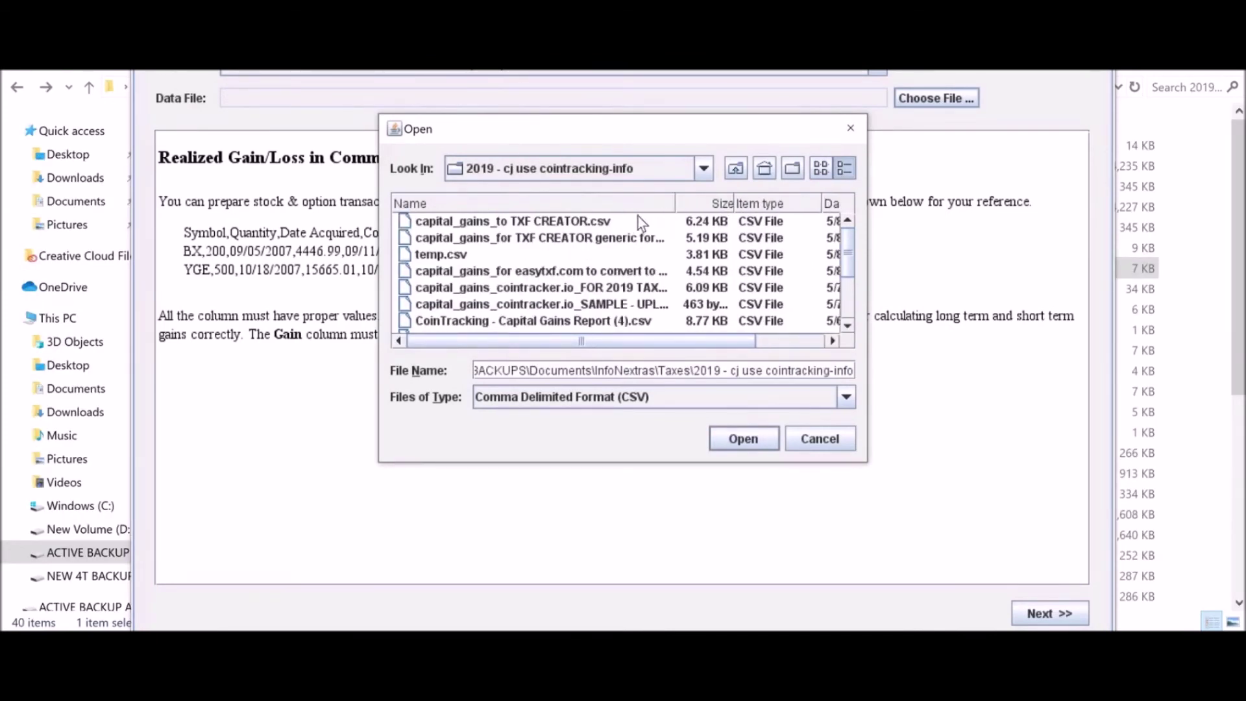
left_click(820, 440)
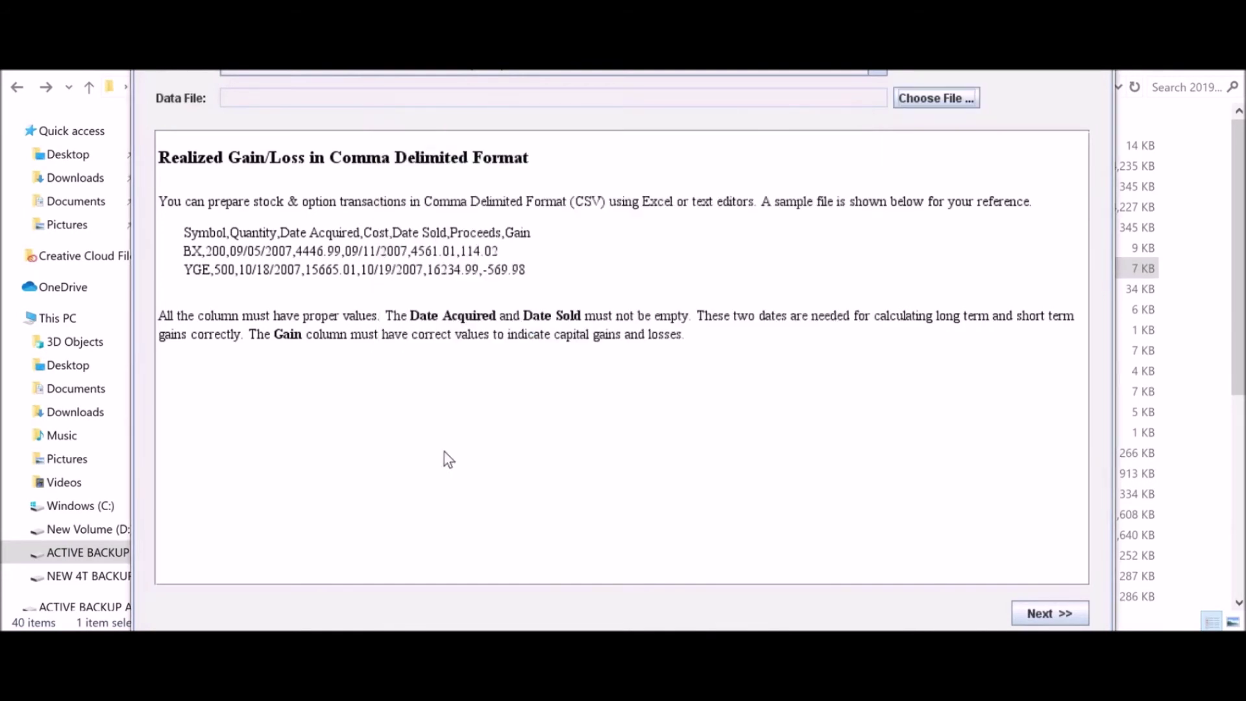
Select Generic Format 2 - Proceeds and Cost Basis (*.csv) and process capital_gains_to TXF CREATOR.csv as the data file
left_click(397, 71)
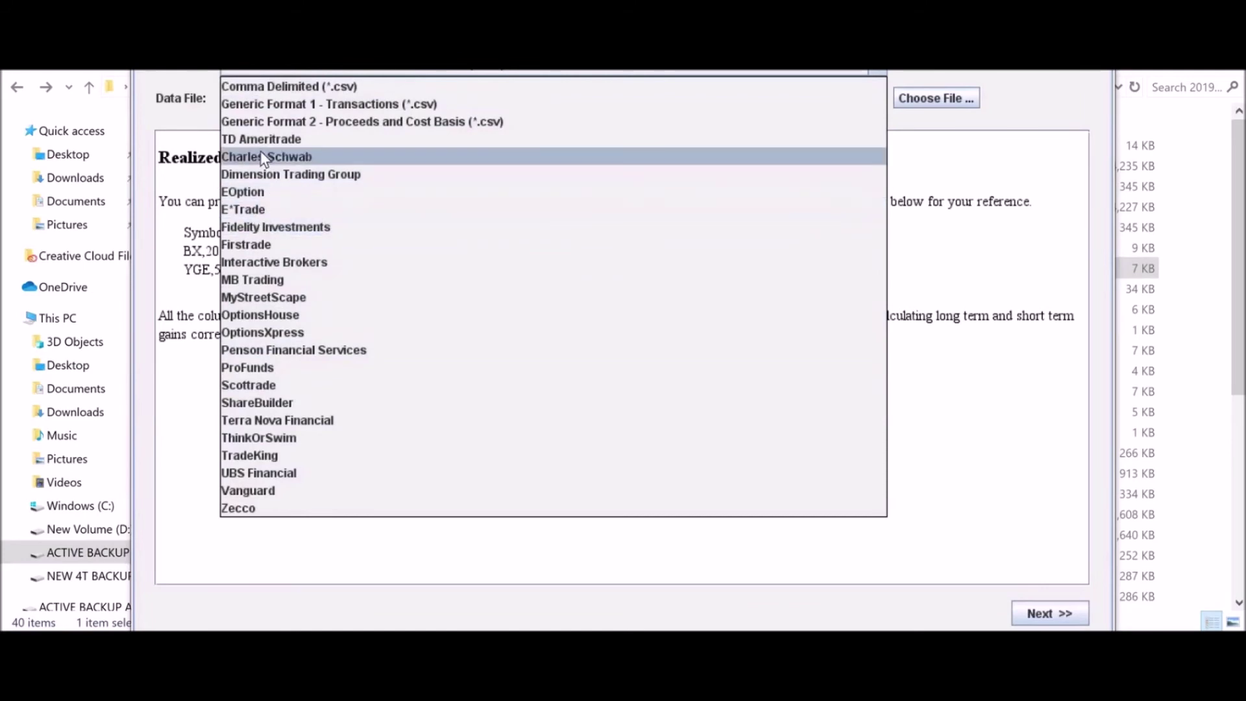
left_click(303, 122)
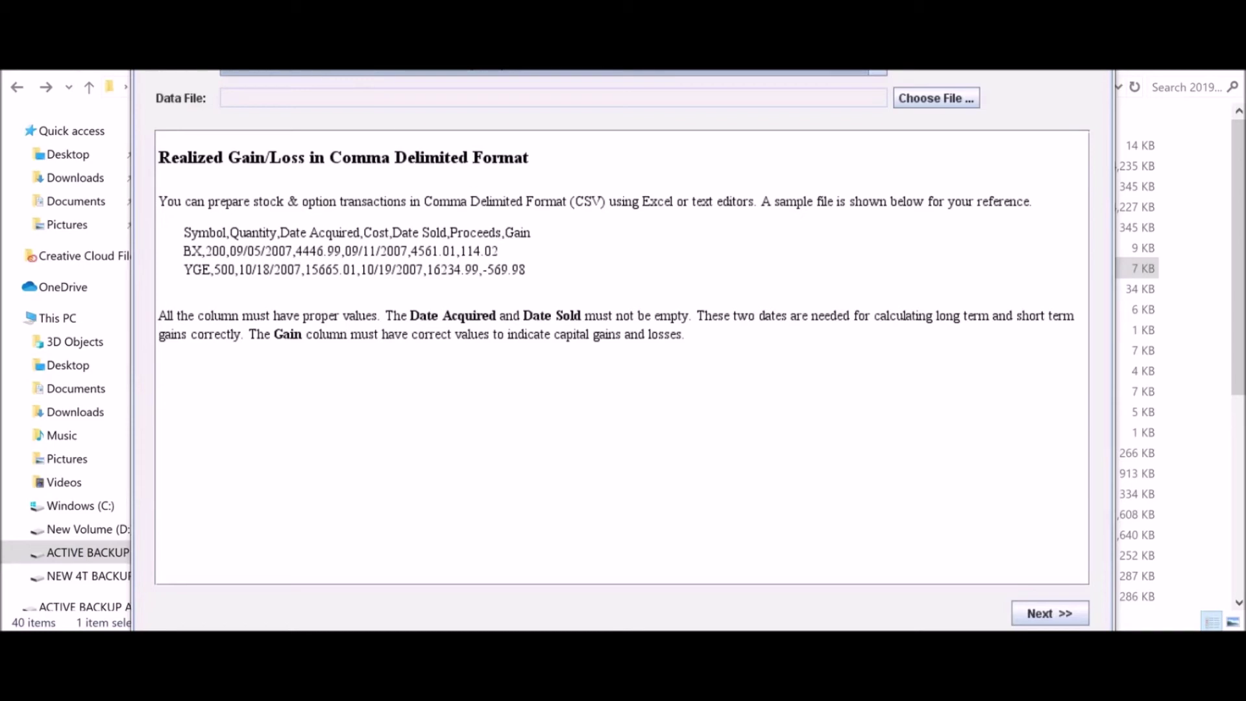
left_click(941, 97)
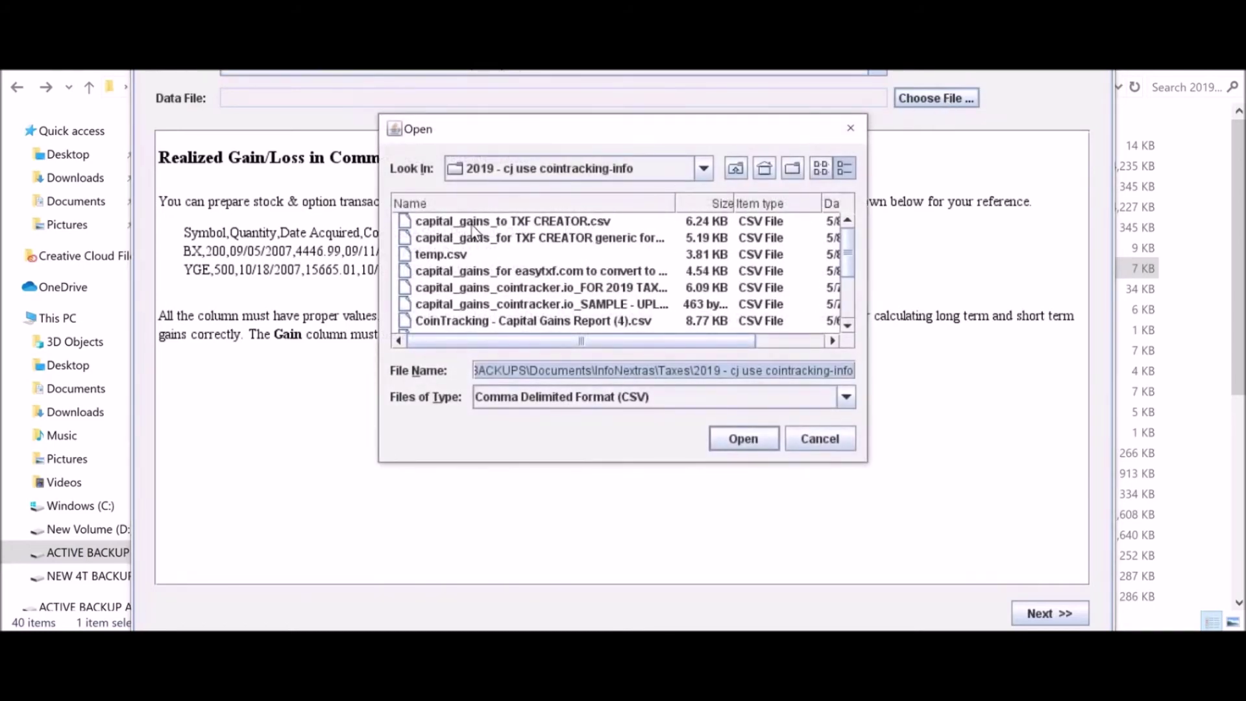
double_click(543, 222)
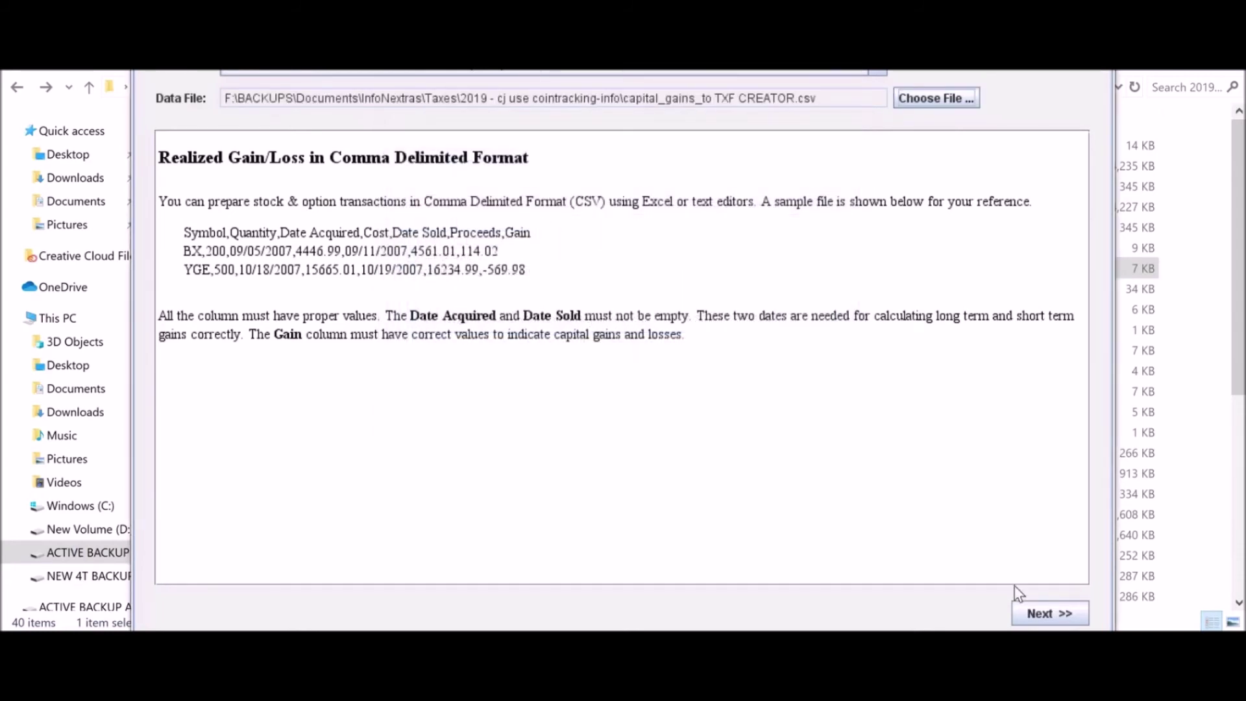
left_click(1065, 603)
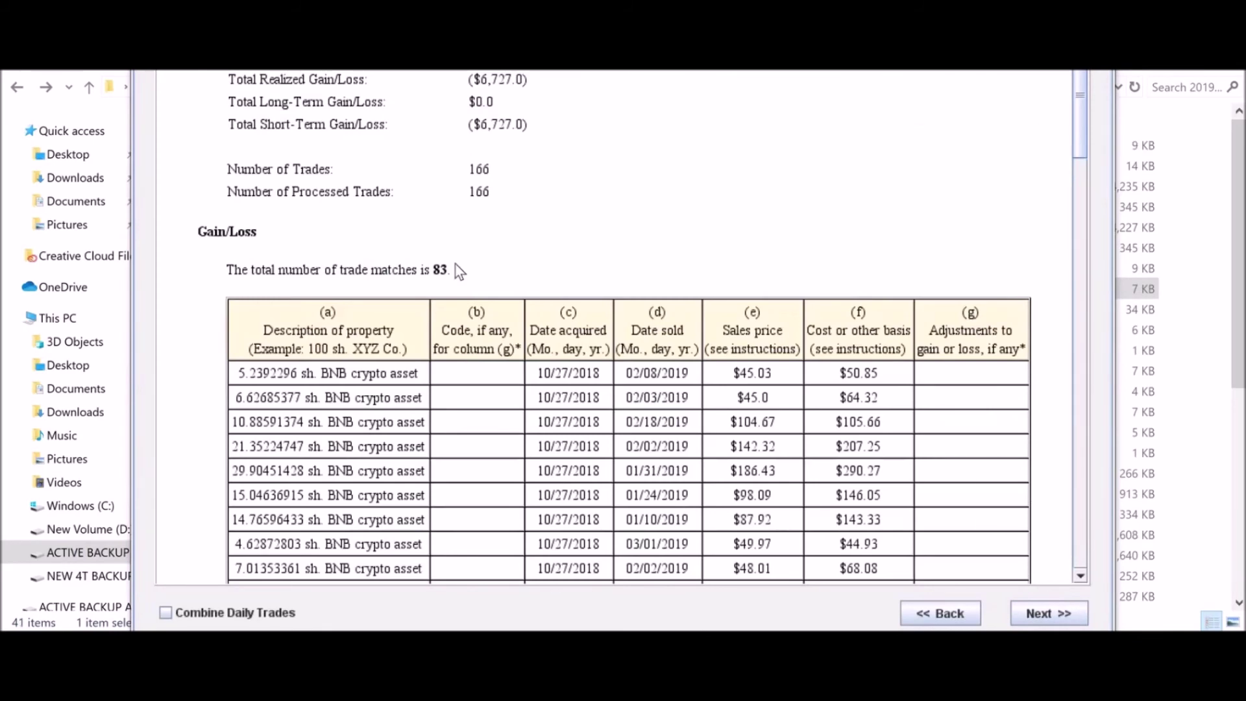
Review the gain/loss table with daily trades combined and separate, leave Combine Daily Trades off, and continue the conversion
scroll(459, 272, "down", 10)
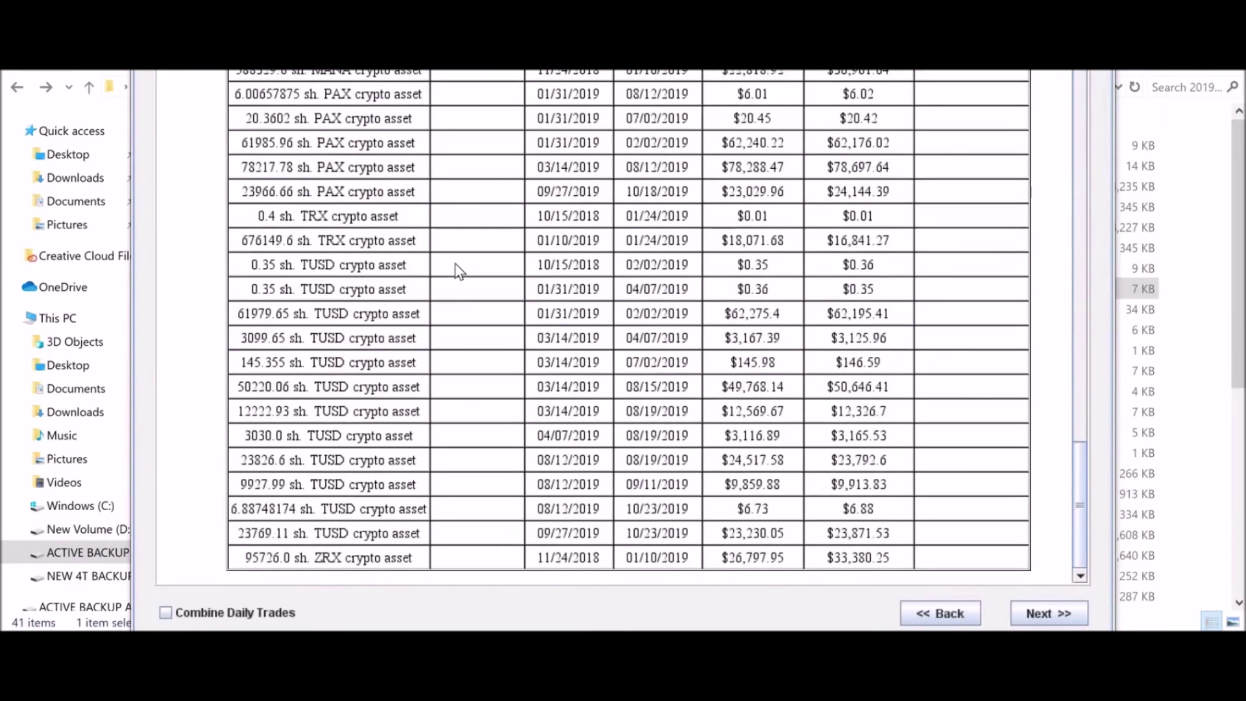
scroll(458, 271, "up", 10)
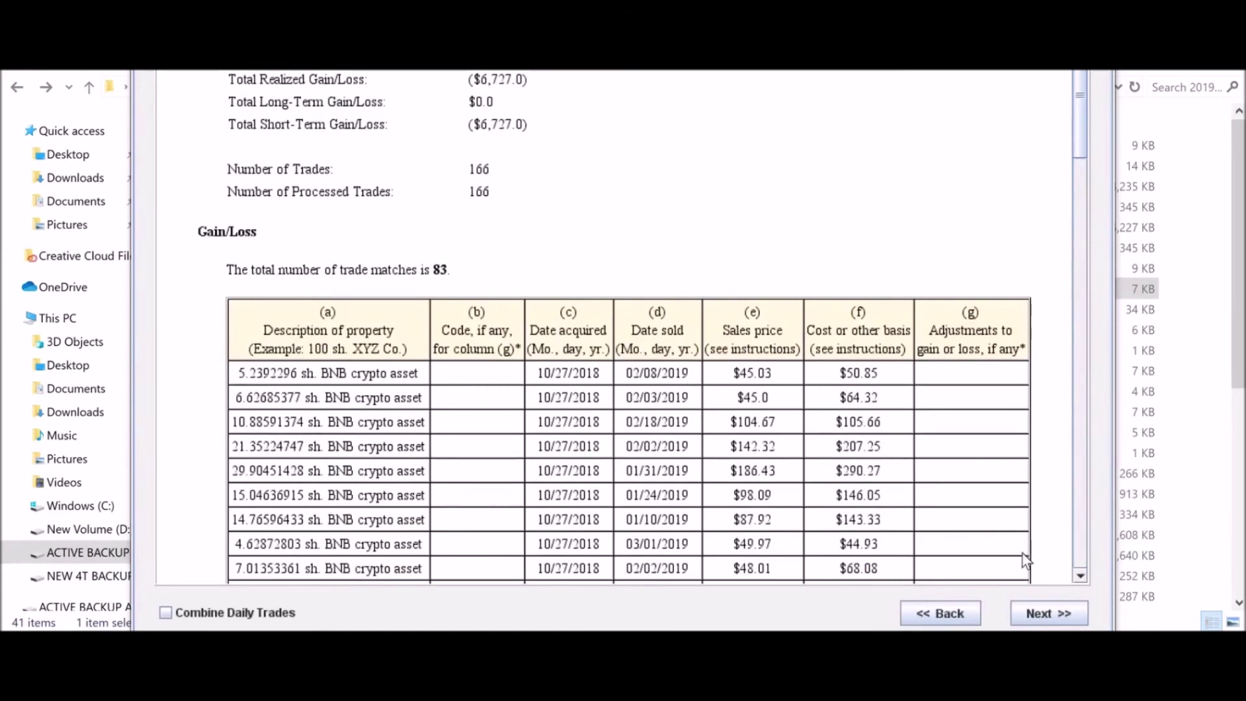
left_click(166, 613)
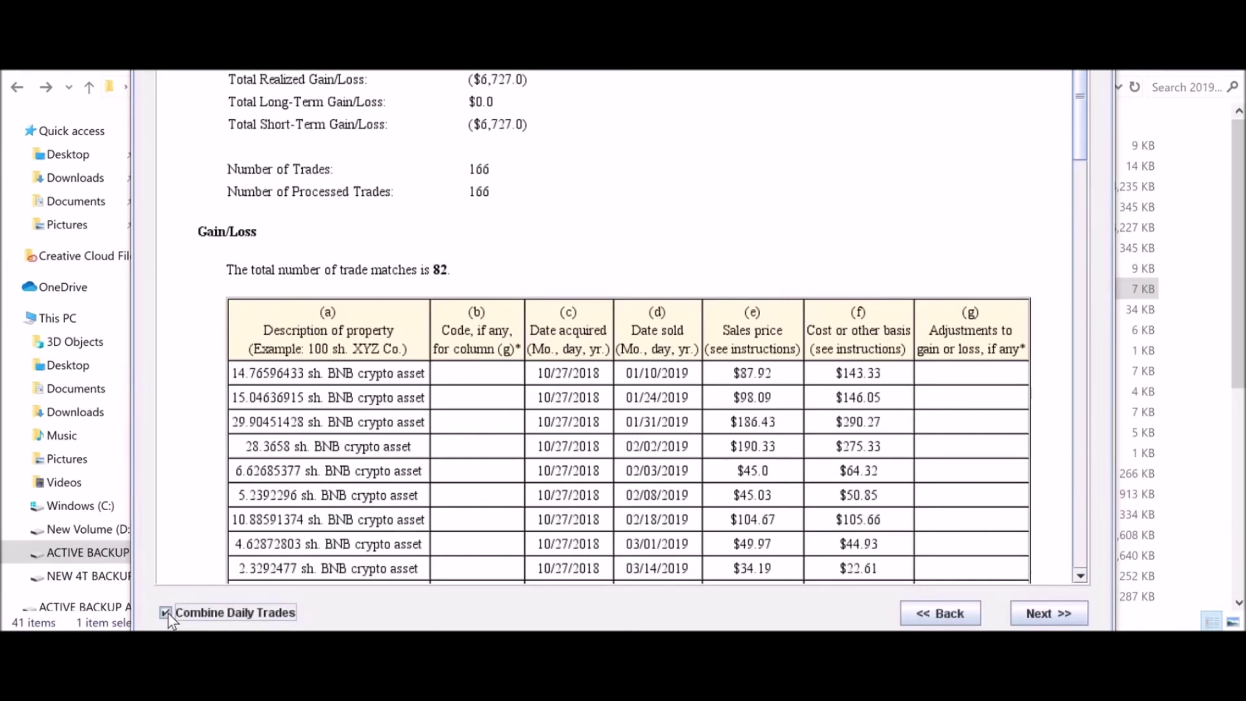
left_click(166, 613)
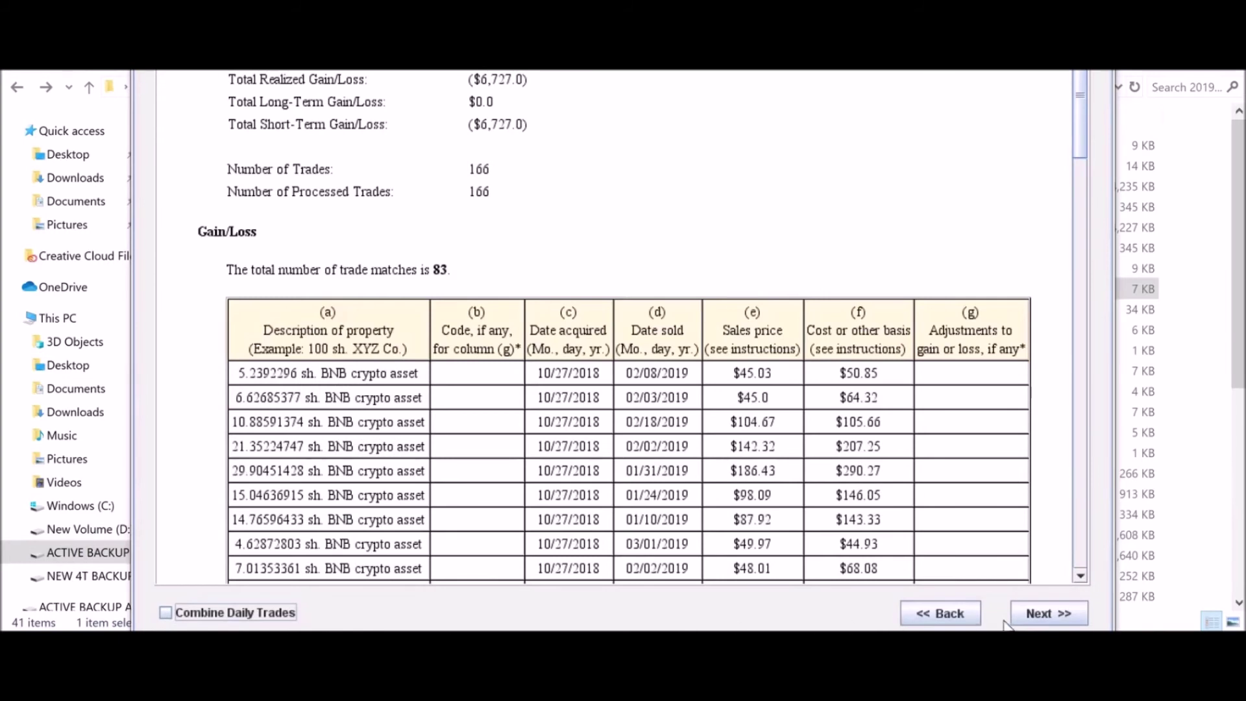
left_click(1063, 613)
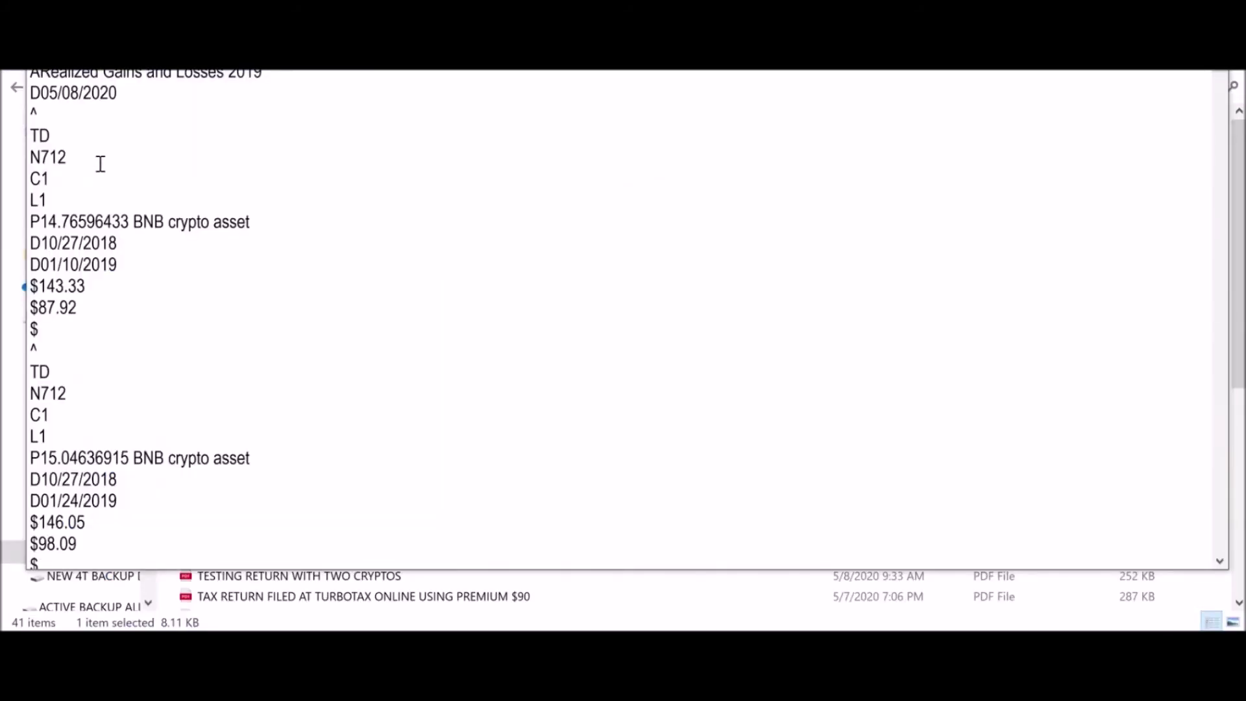
Highlight the first N712 code in the TXF text and save the file as "capital_gains_FROM TXF CREATOR - changed N321 to N712"
left_click_drag(75, 156, 9, 153)
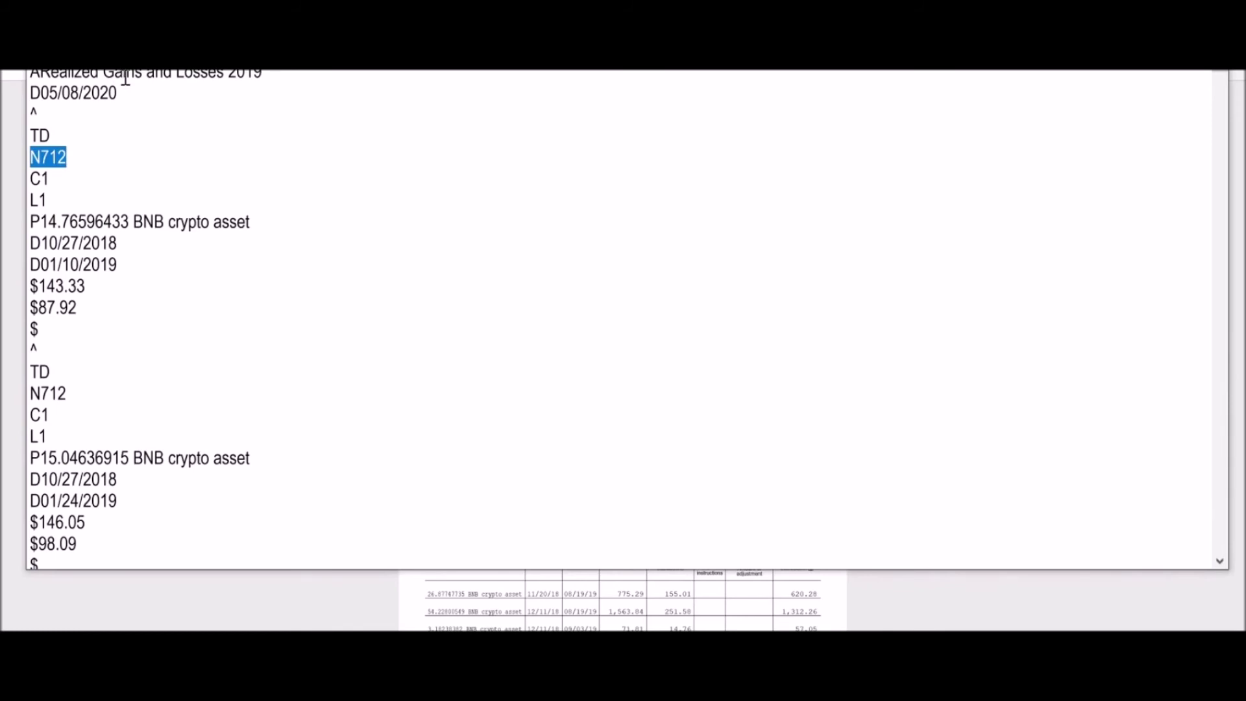
left_click(90, 122)
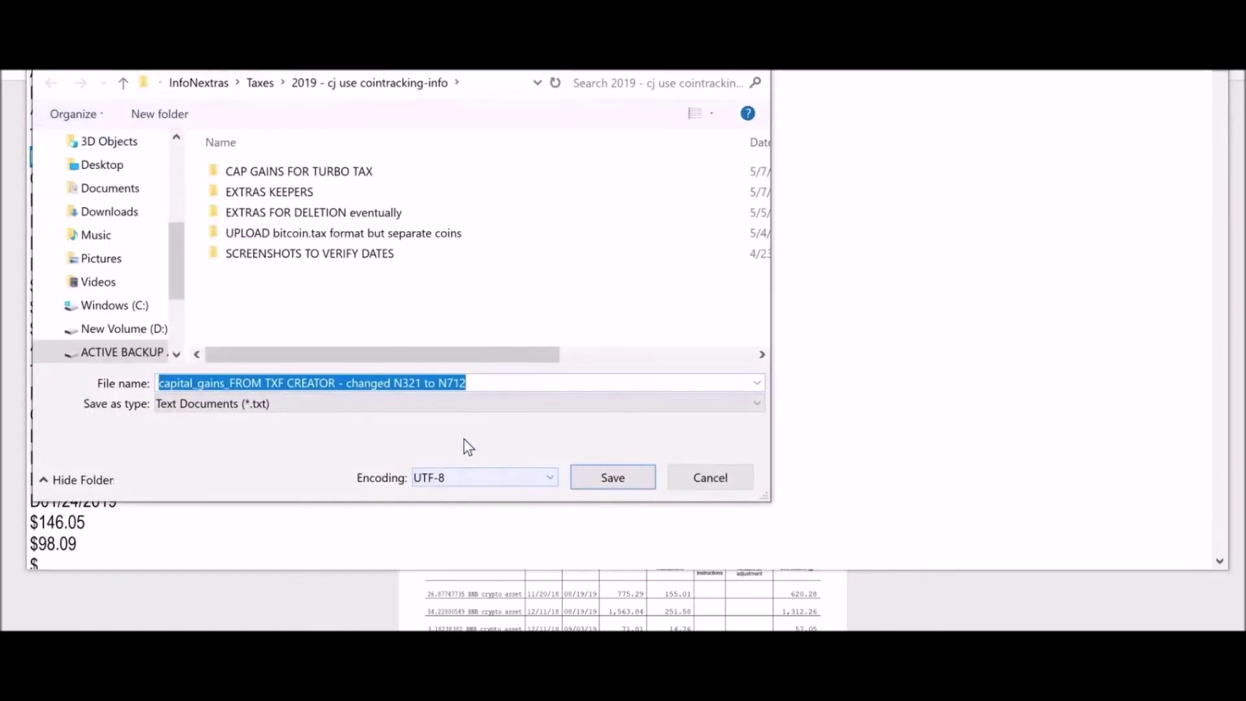
left_click(495, 383)
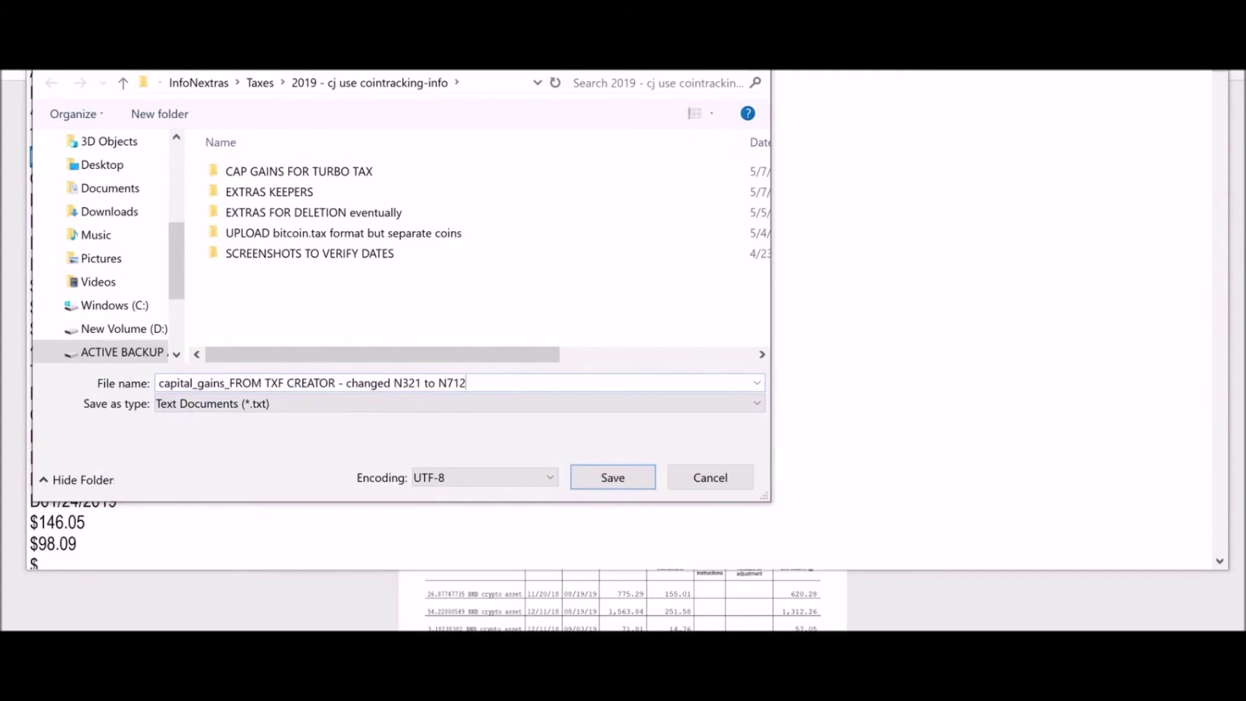
key("Return")
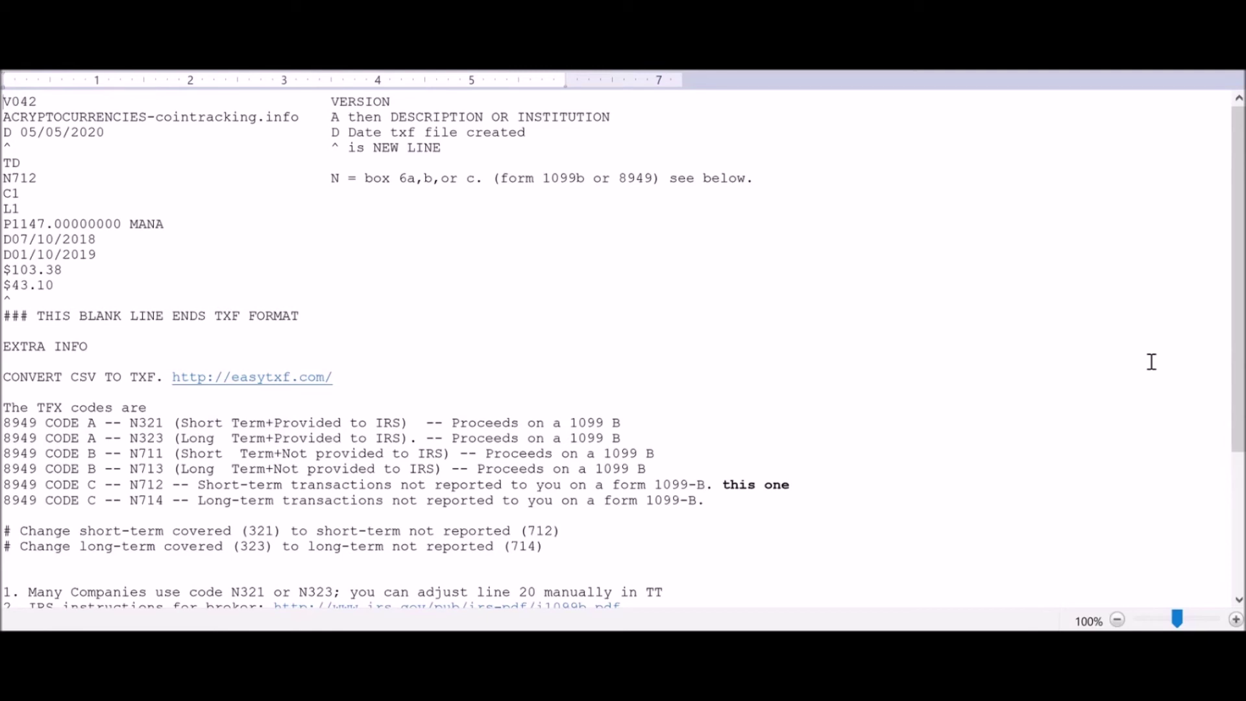
Examine the notes on the TXF format and Form 8949 codes, and the TurboTax import steps and troubleshooting information
left_click(419, 319)
key("Home")
key("ctrl+shift+End")
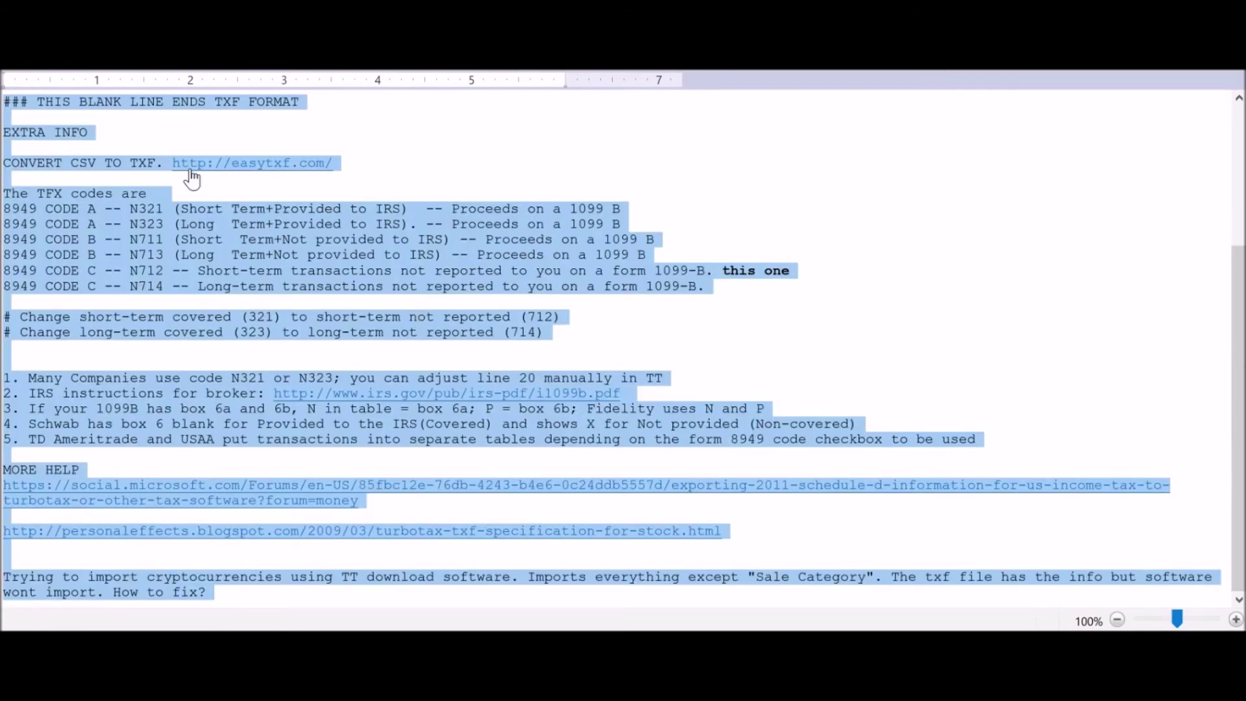
left_click(240, 140)
left_click(628, 588)
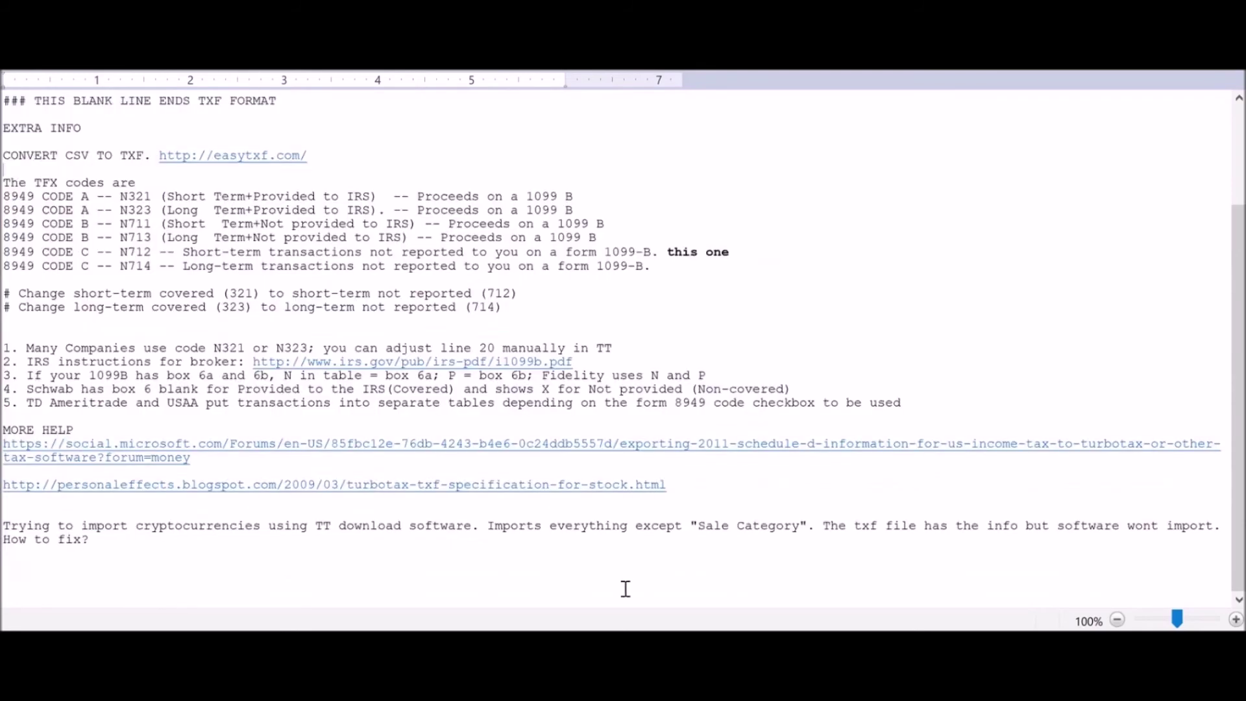
left_click(131, 170)
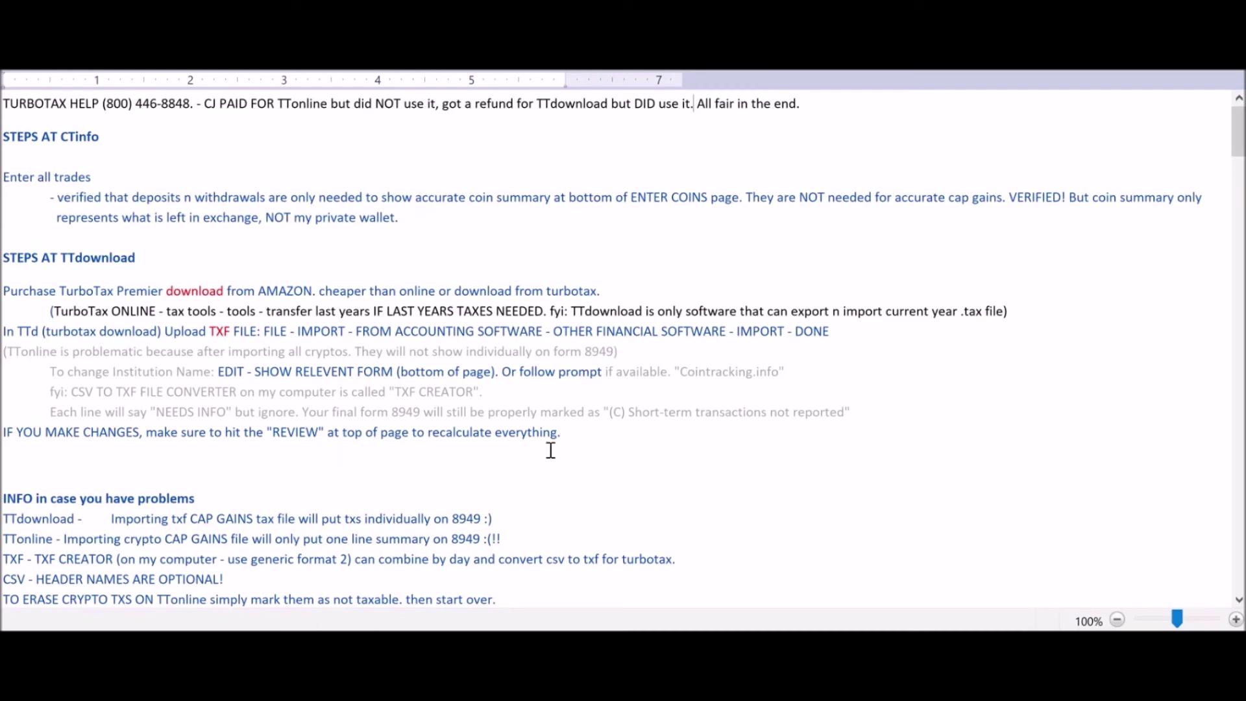
scroll(551, 450, "down", 5)
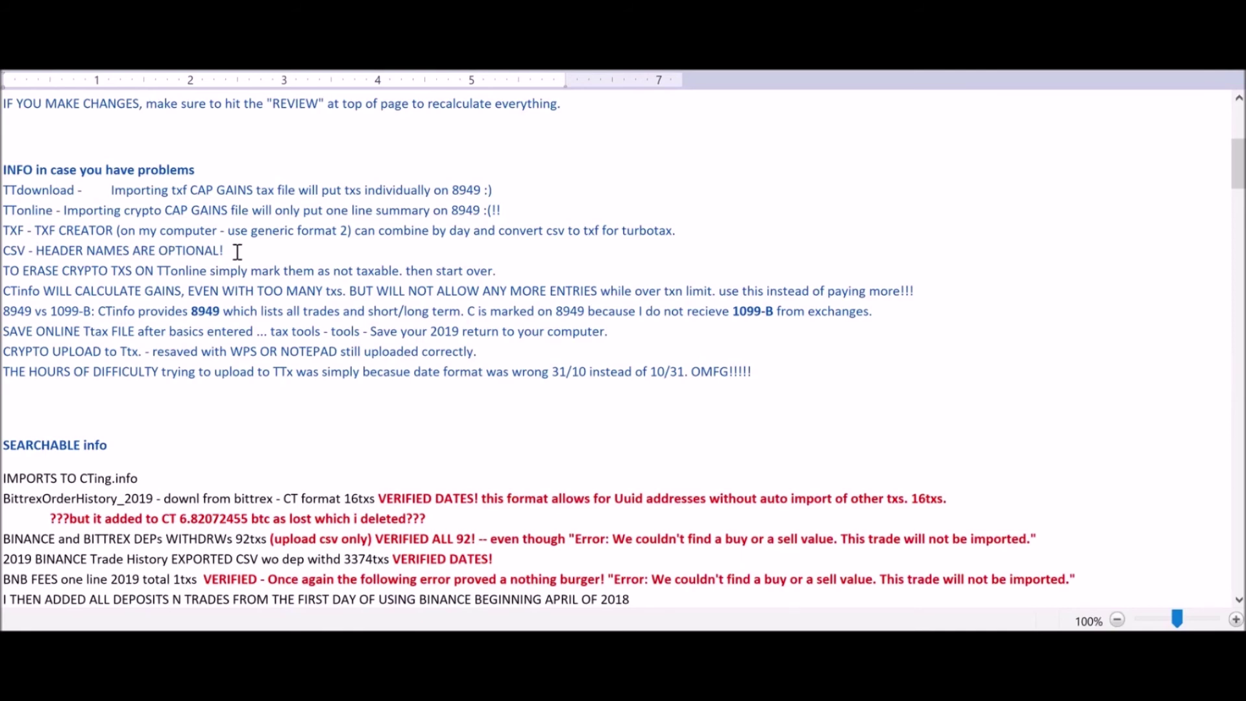
Switch to TurboTax online, select CoinTracker as the cryptocurrency service, and continue to the CSV upload page
key("alt+Tab")
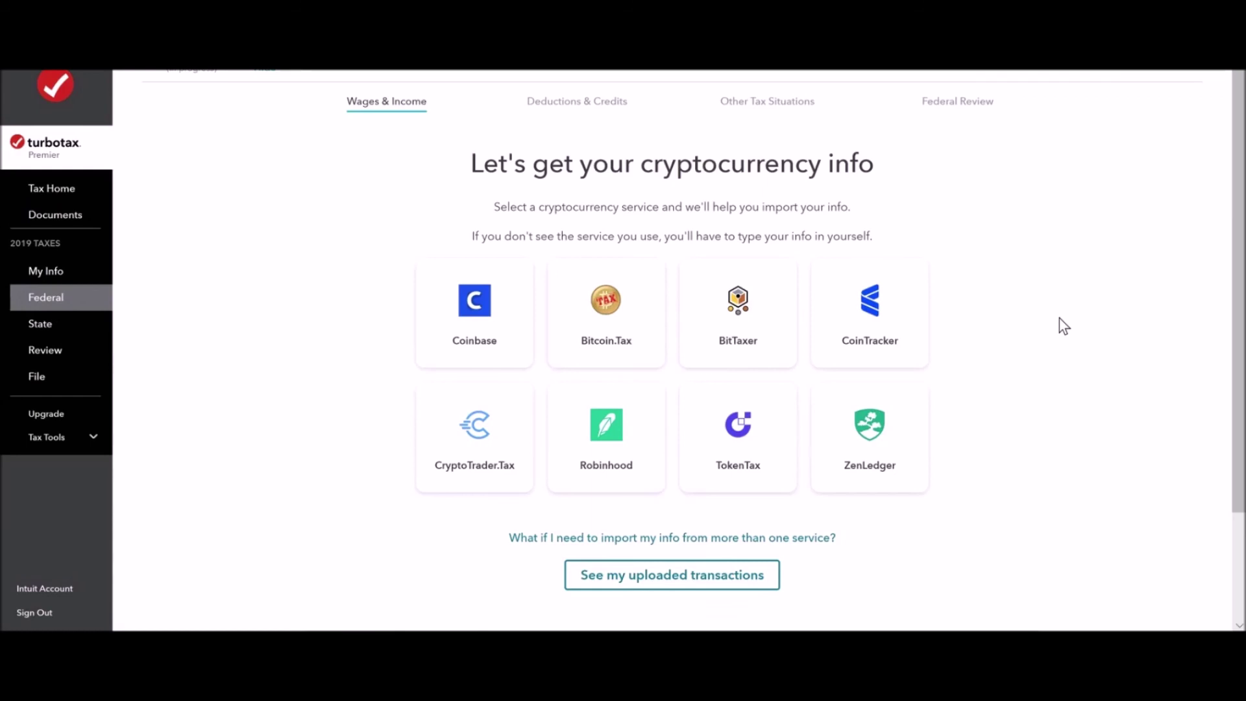
left_click(893, 323)
scroll(979, 328, "down", 2)
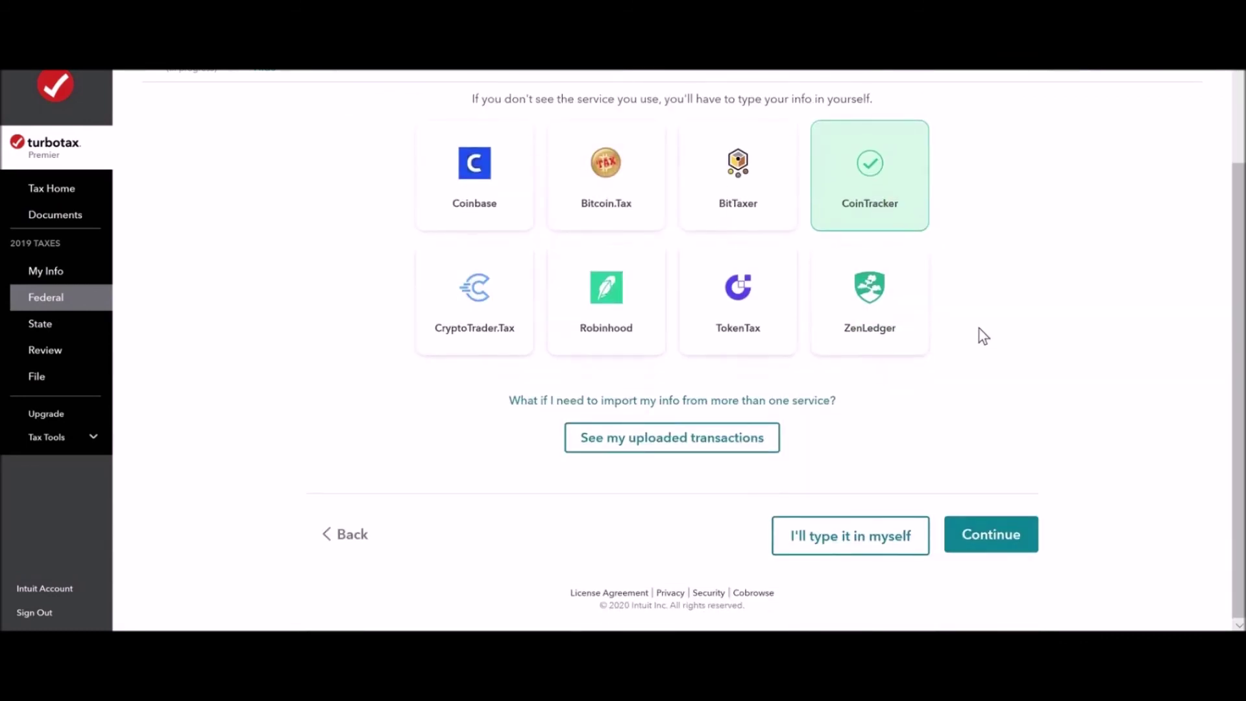
left_click(1008, 538)
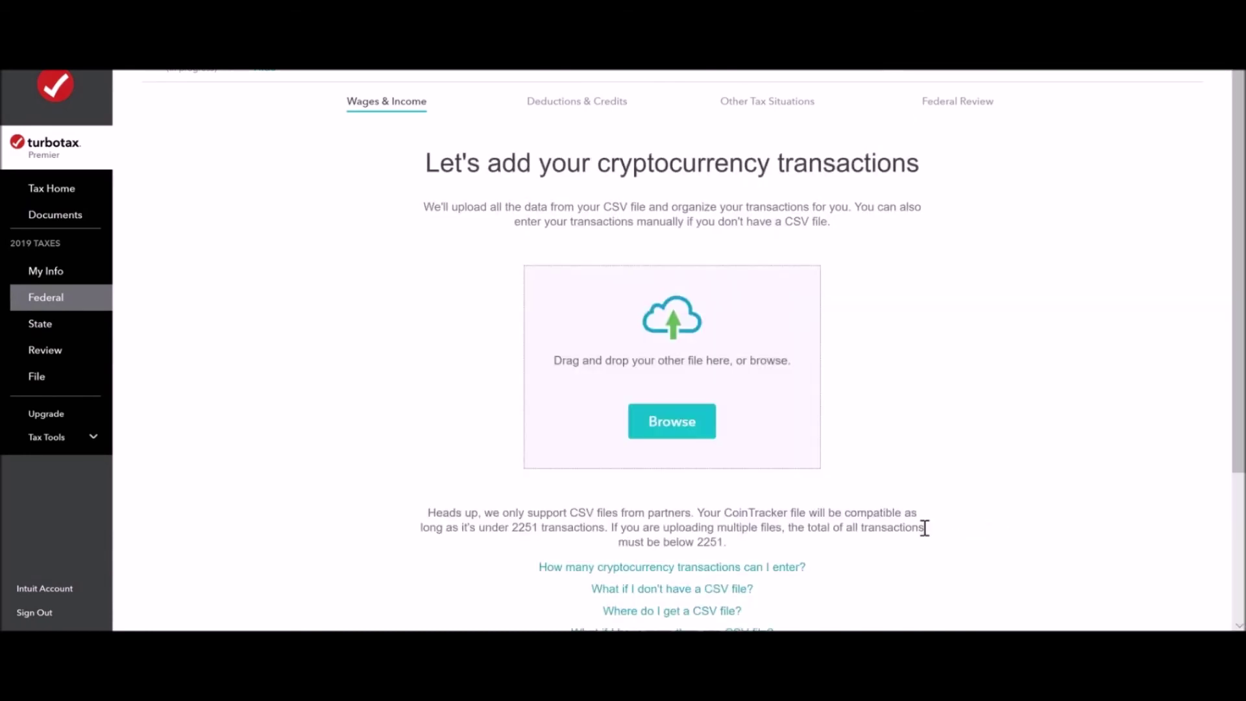